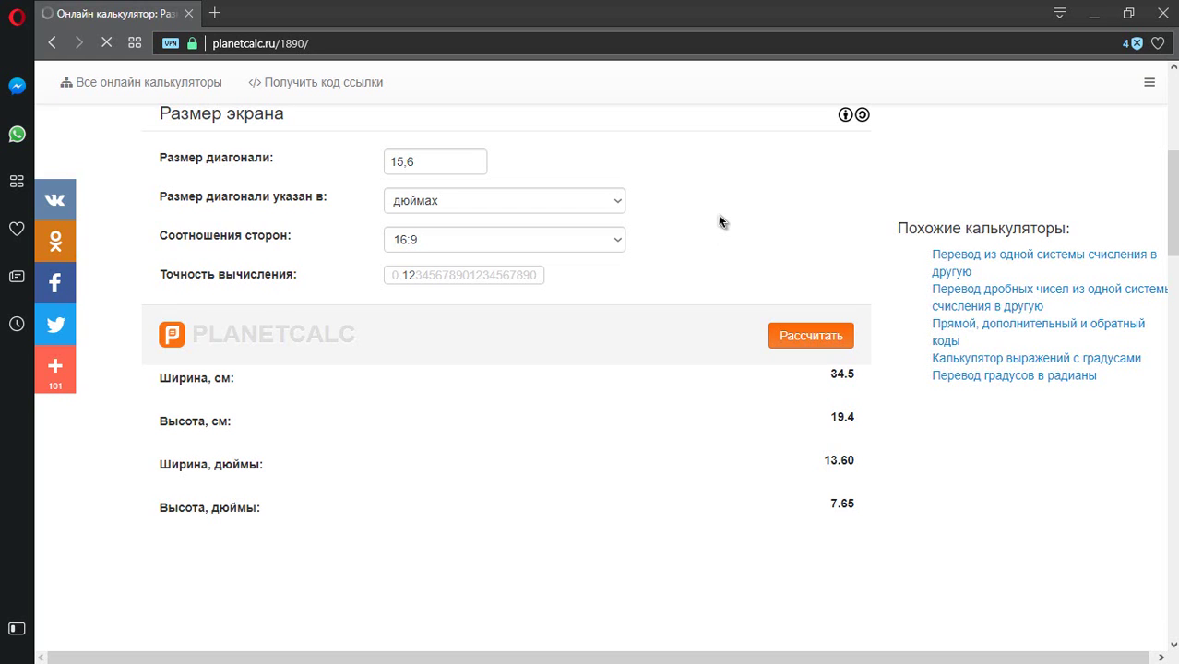
# Step: Switch from the browser's screen-size calculator to Photoshop
pyautogui.hotkey('alt', 'Tab')
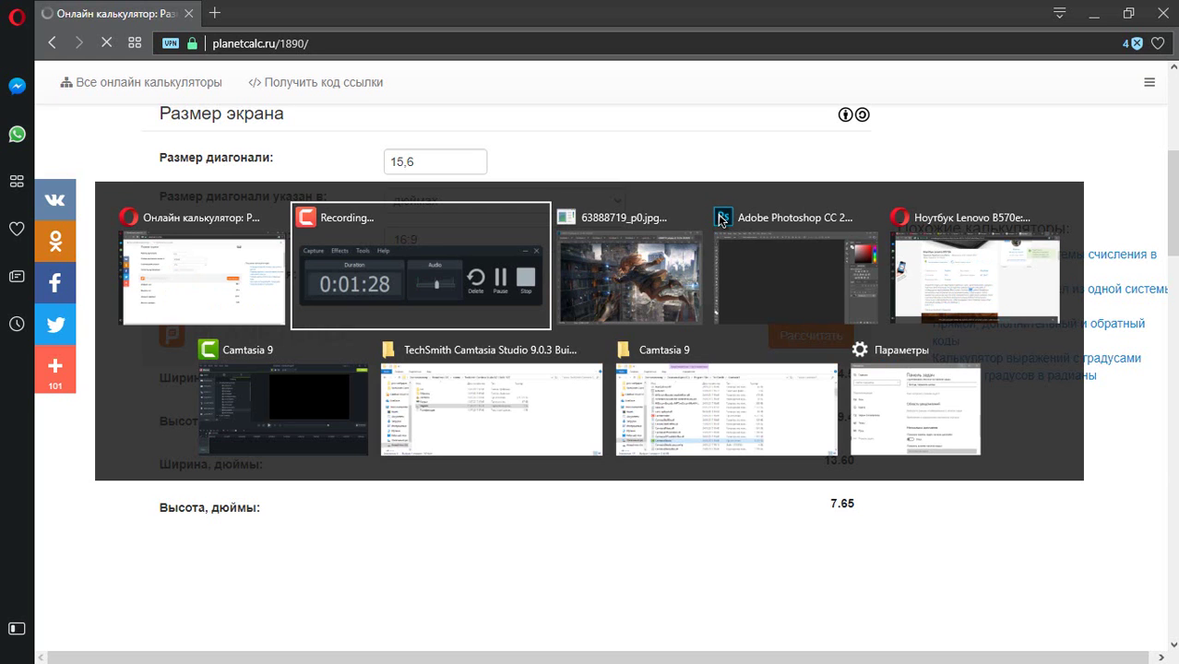
pyautogui.hotkey('alt', 'Tab')
pyautogui.click(720, 220)
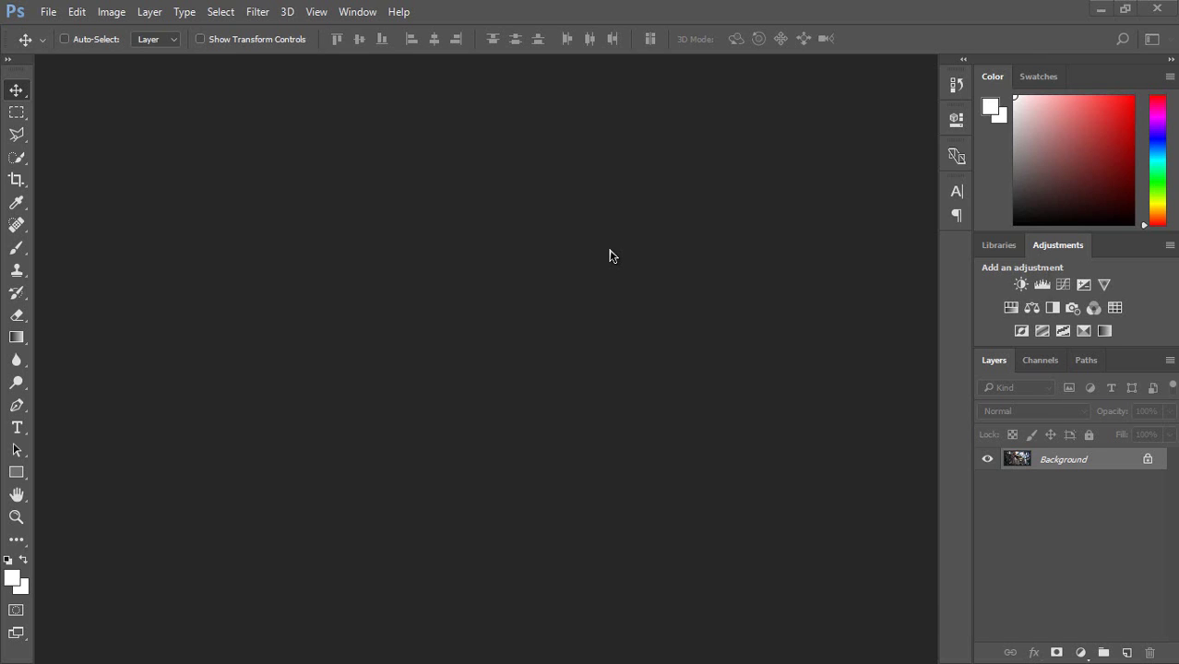
# Step: Start a new document and set its size units to centimeters
pyautogui.hotkey('ctrl', 'n')
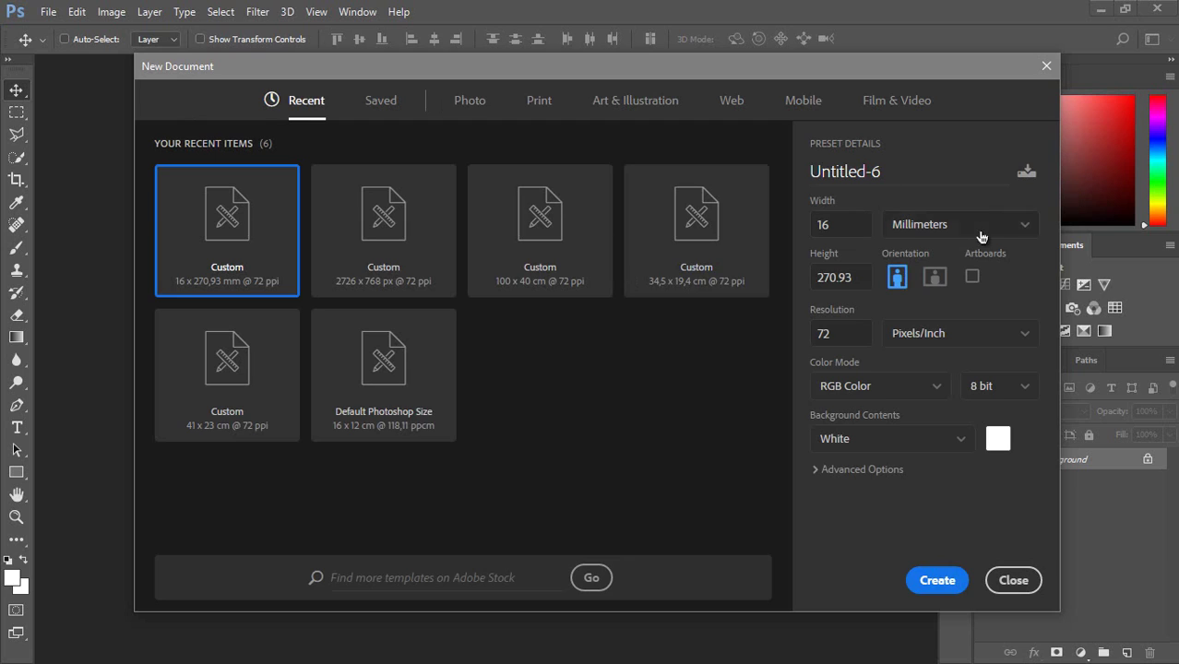
pyautogui.click(935, 229)
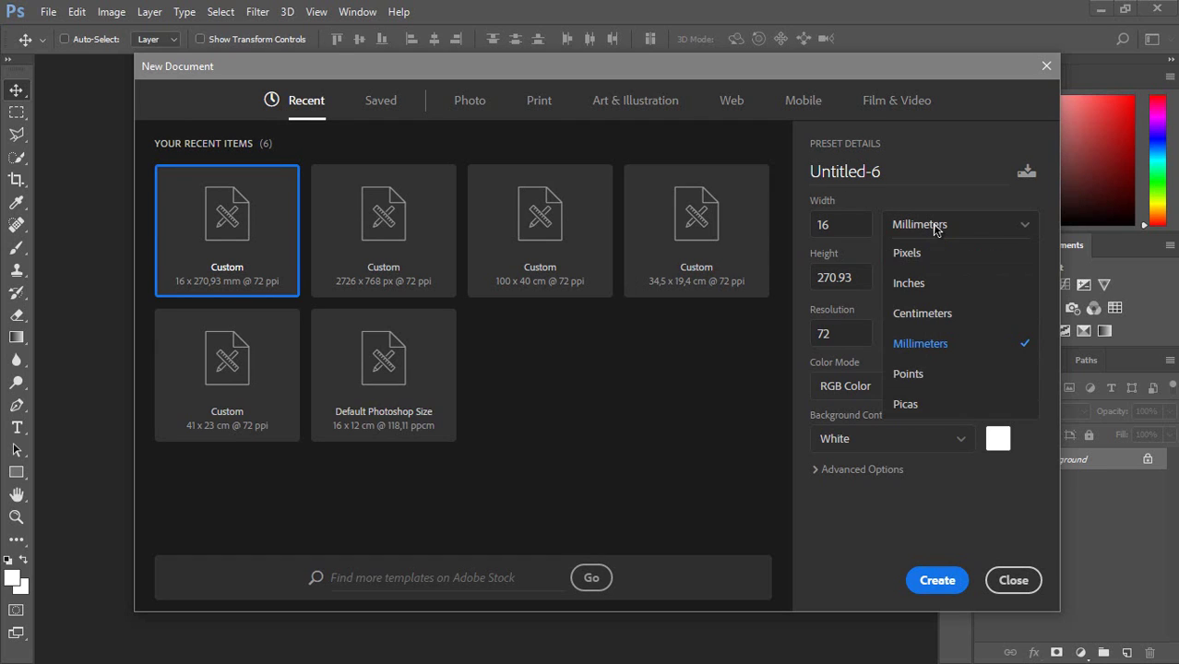
pyautogui.click(932, 319)
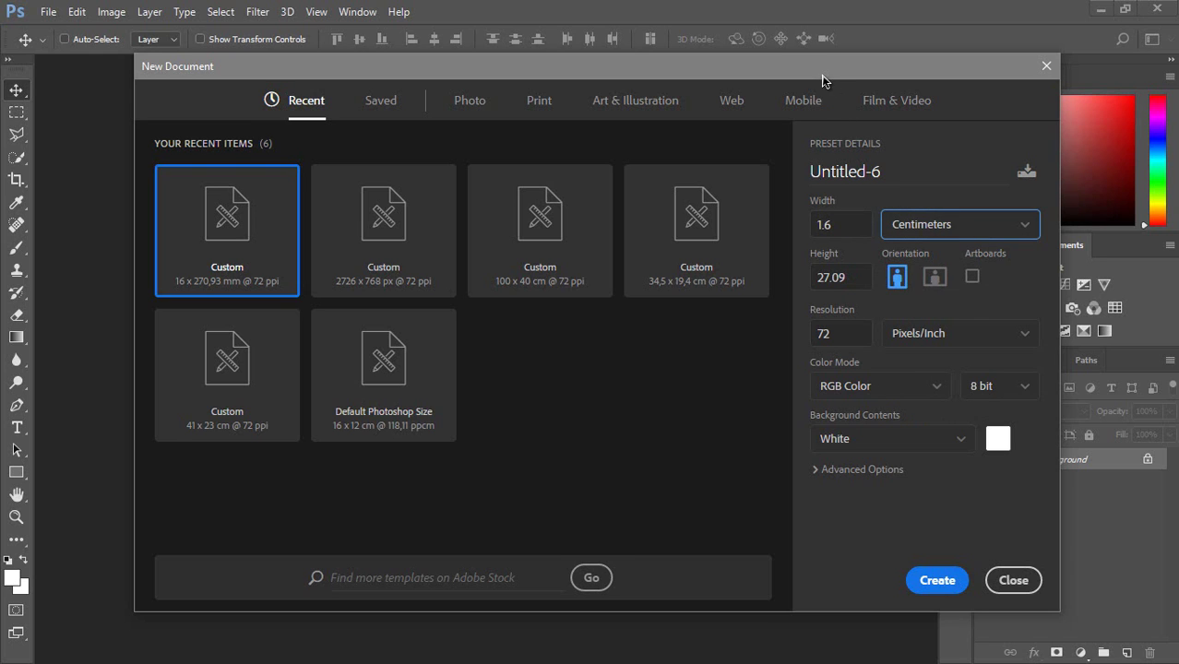
pyautogui.moveTo(824, 73); pyautogui.dragTo(781, 77)
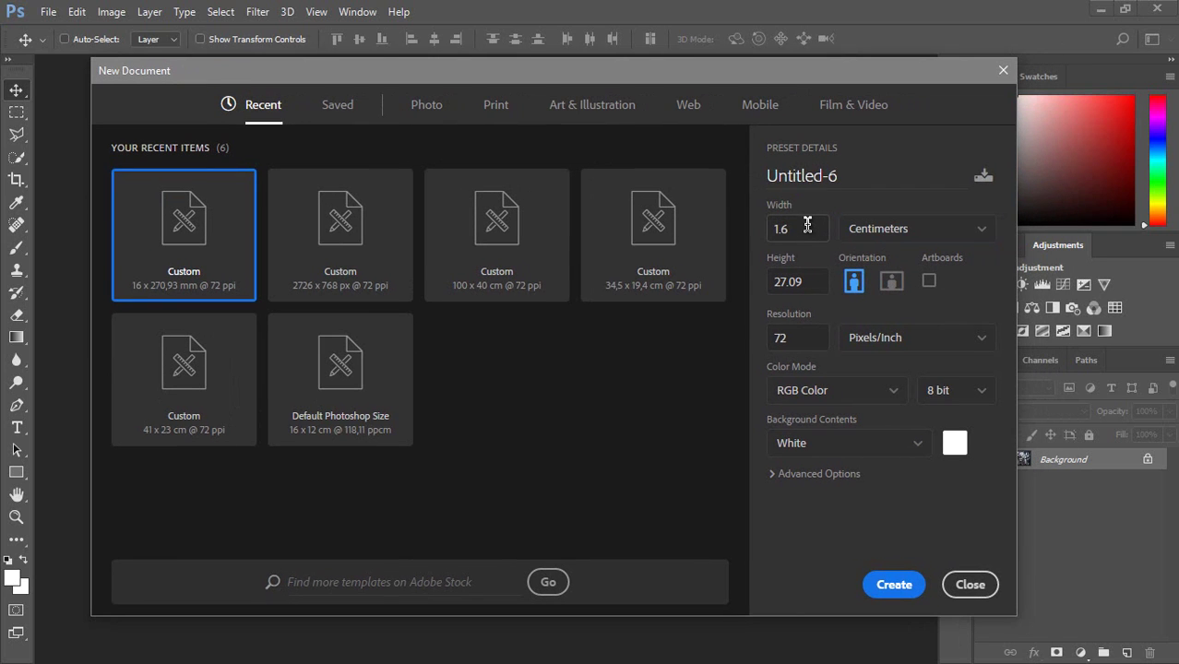
# Step: Check the calculated screen width in the browser and set the new document's width to 34.5 cm
pyautogui.moveTo(807, 228); pyautogui.dragTo(766, 228)
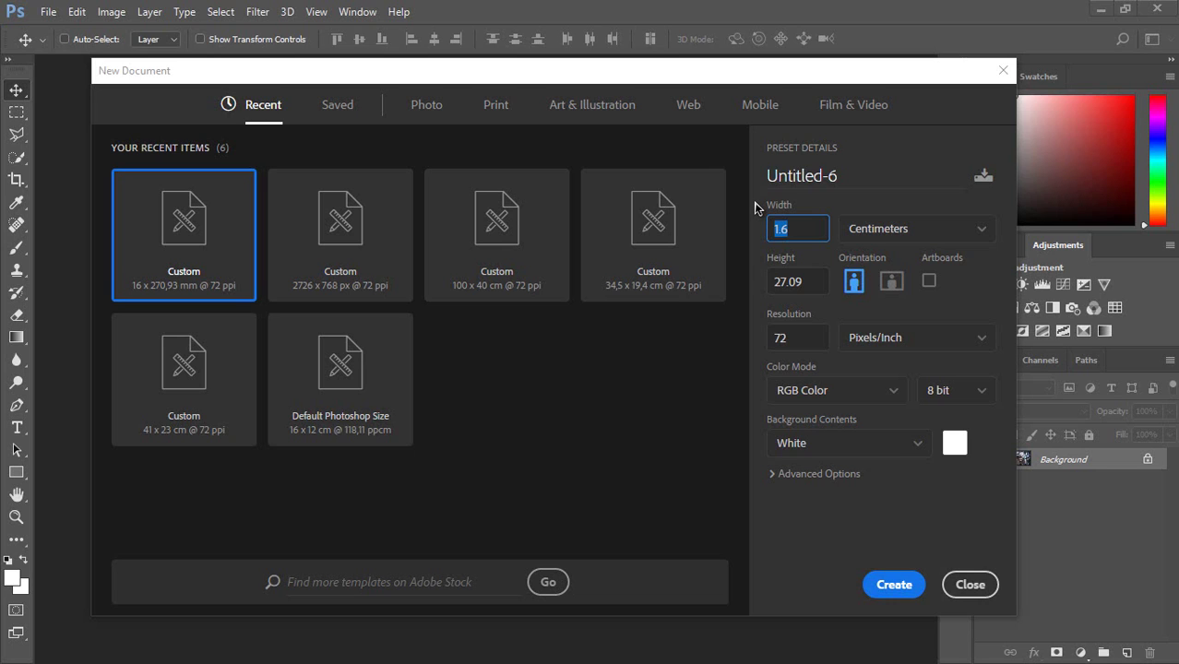
pyautogui.hotkey('alt', 'Tab')
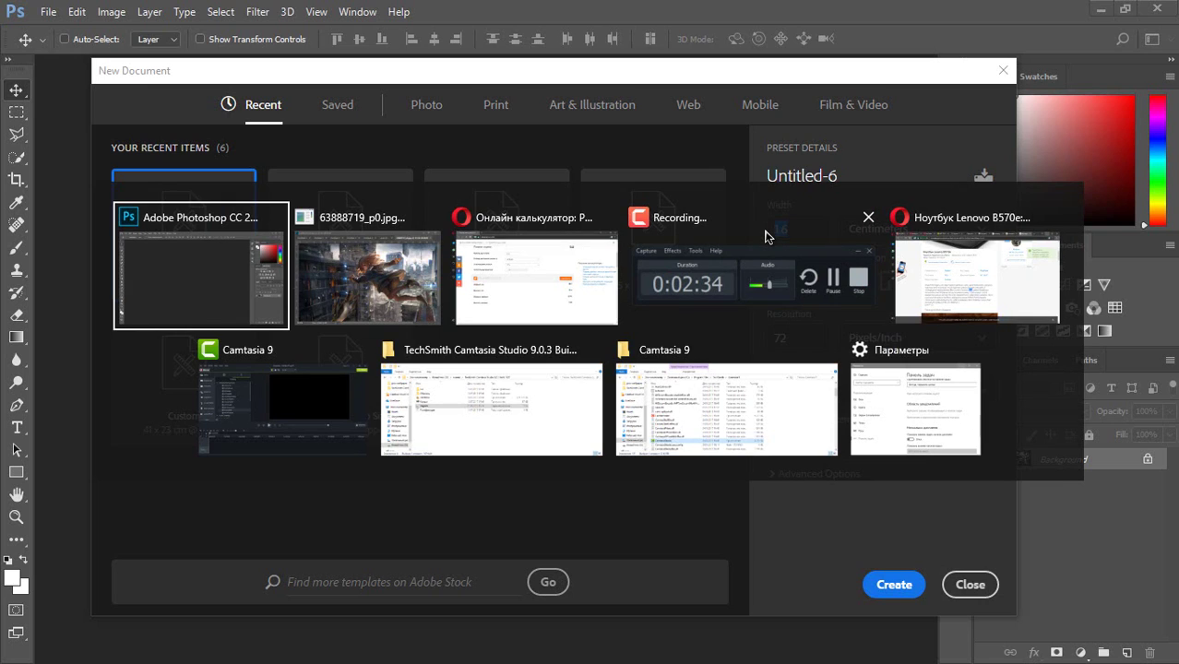
pyautogui.hotkey('alt', 'Tab')
pyautogui.hotkey('alt', 'Tab')
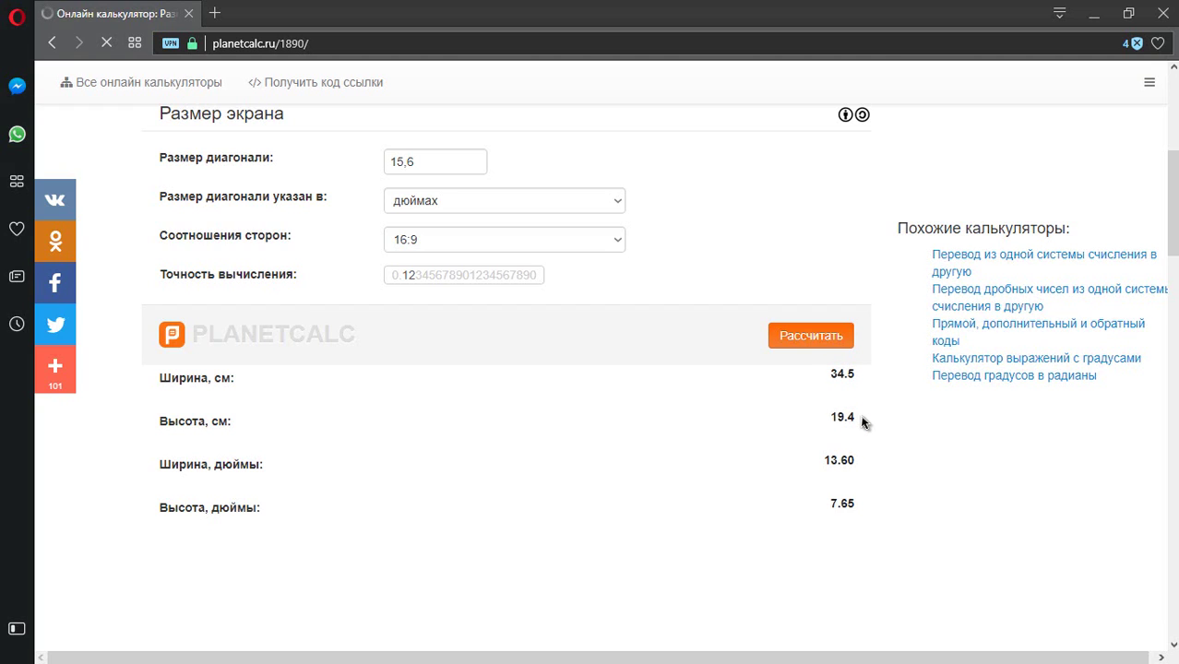
pyautogui.hotkey('alt', 'Tab')
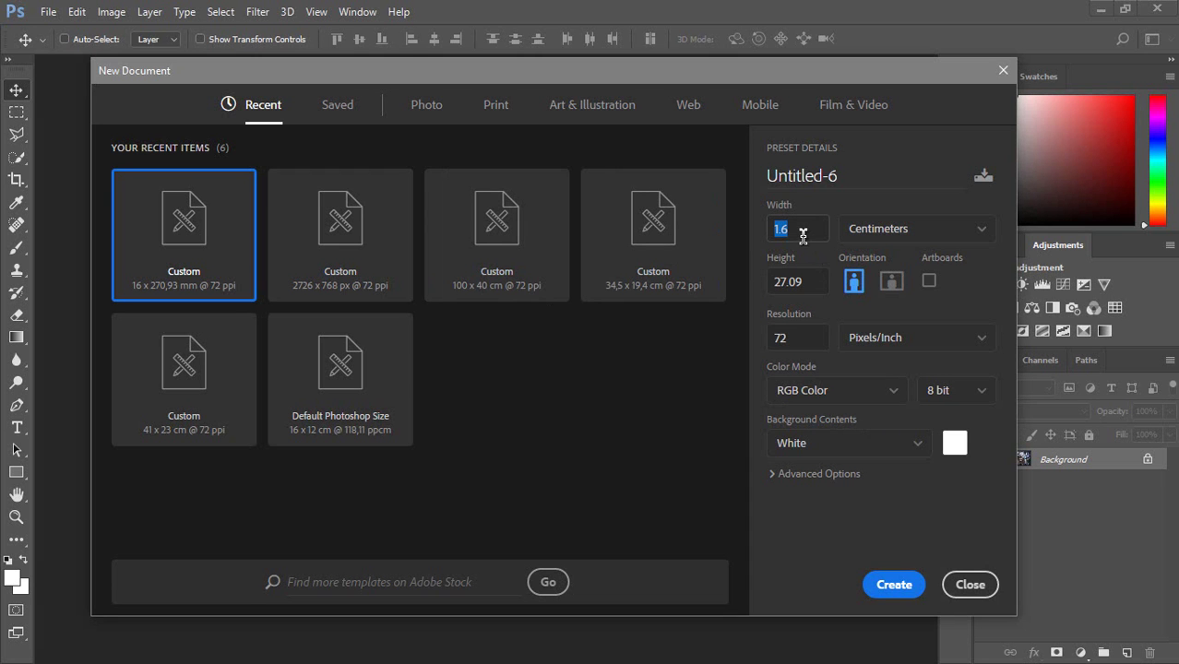
pyautogui.click(785, 231)
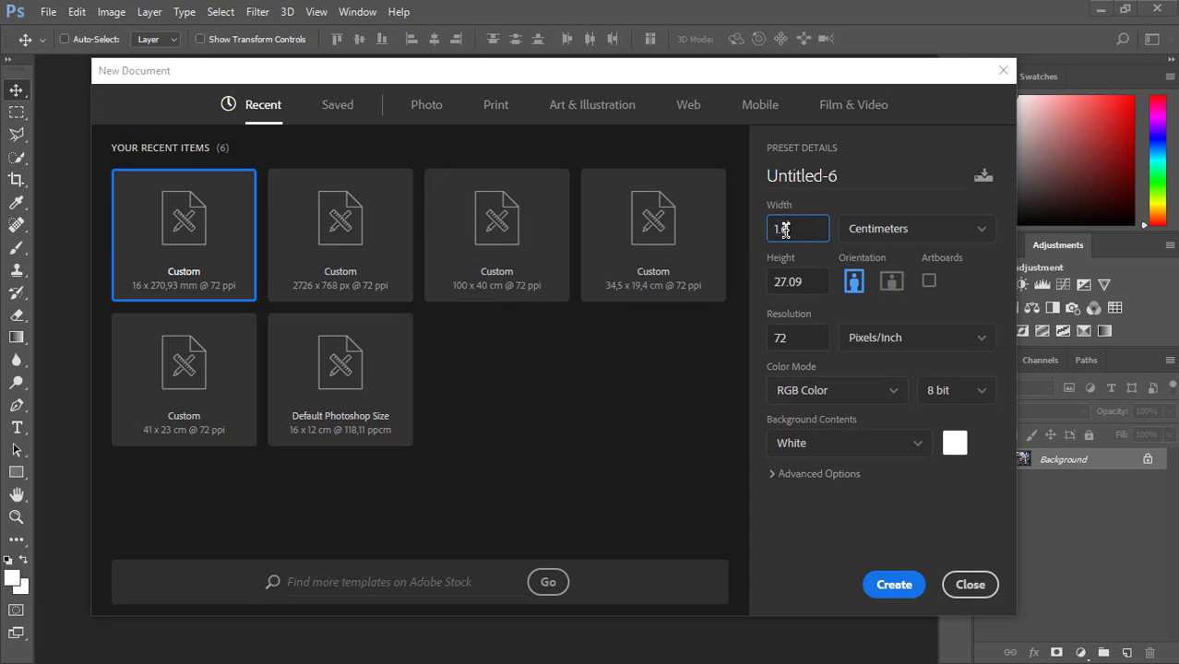
pyautogui.write('.')
pyautogui.moveTo(796, 236); pyautogui.dragTo(759, 235)
pyautogui.write('34.5')
# Step: Set the new document's height to 19.4 cm from the calculator, and dismiss the dialog without creating it
pyautogui.moveTo(818, 281); pyautogui.dragTo(754, 291)
pyautogui.hotkey('alt', 'Tab')
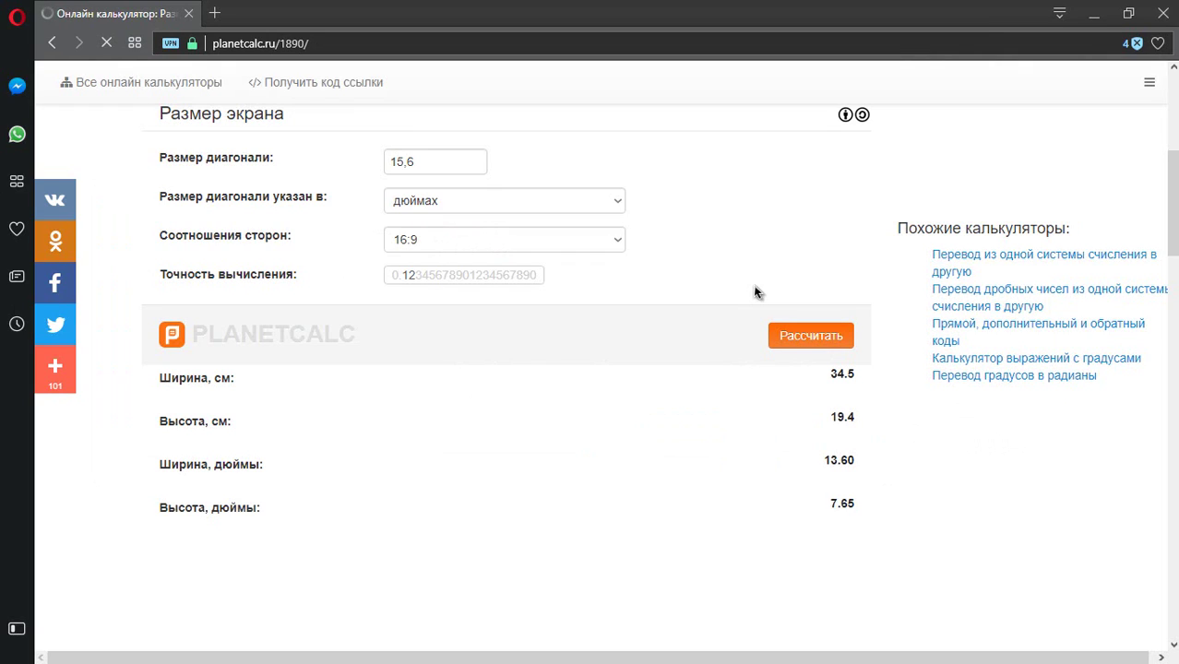
pyautogui.hotkey('alt', 'Tab')
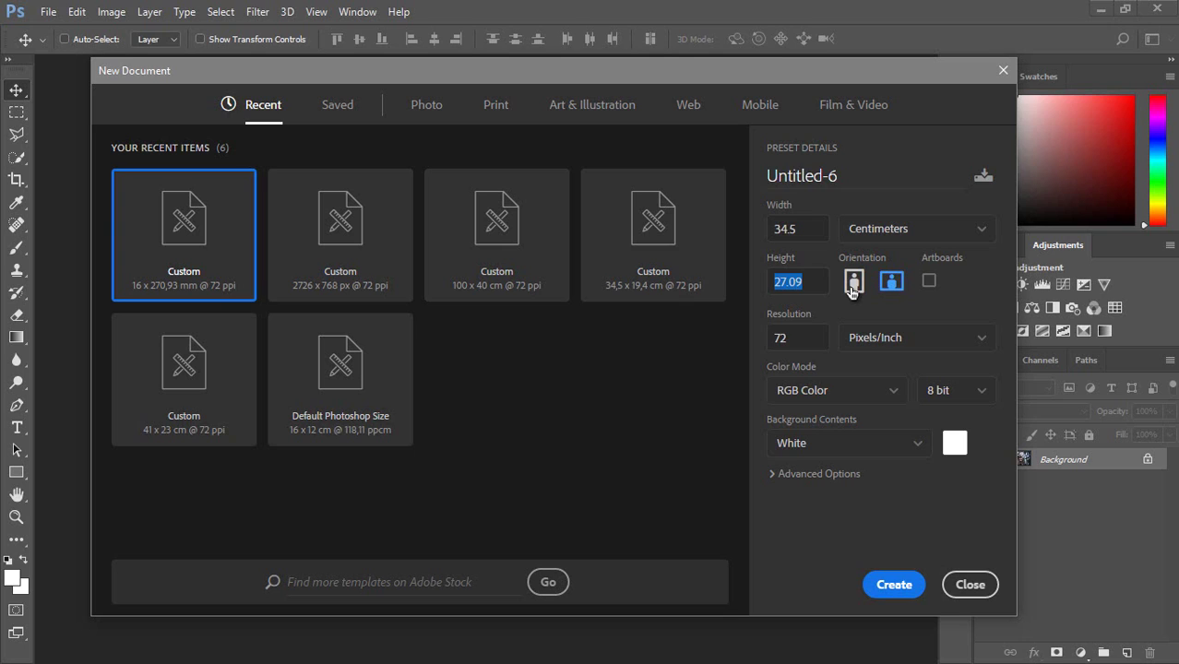
pyautogui.click(813, 287)
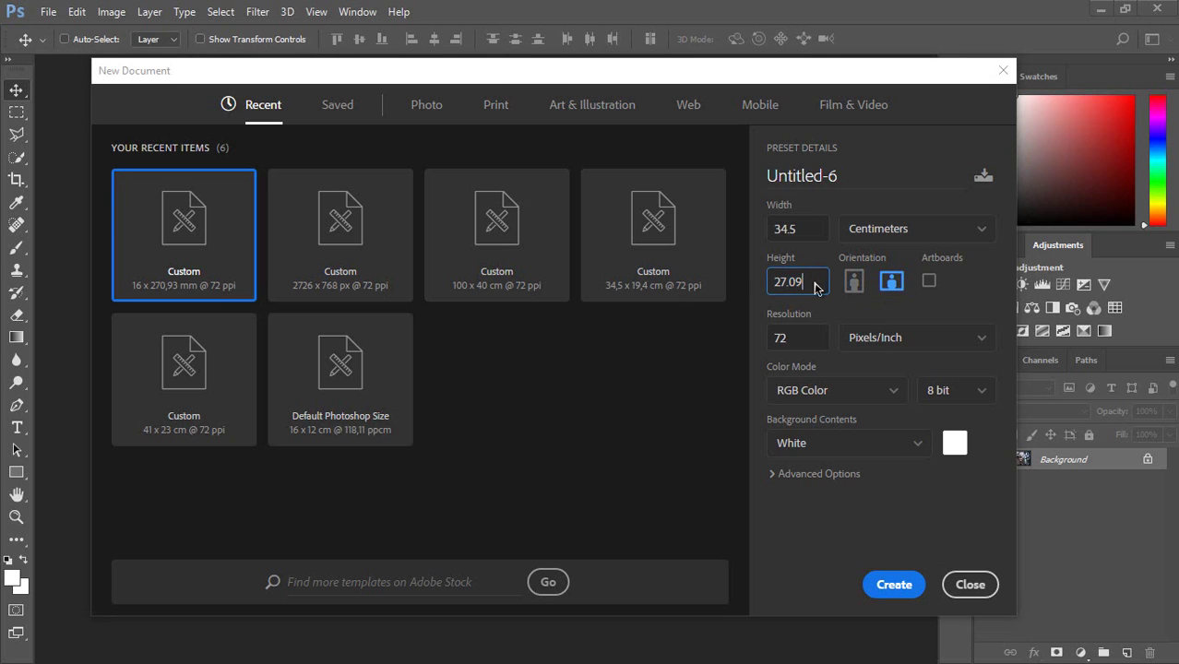
pyautogui.moveTo(814, 287); pyautogui.dragTo(770, 288)
pyautogui.write('19.4')
pyautogui.click(1004, 71)
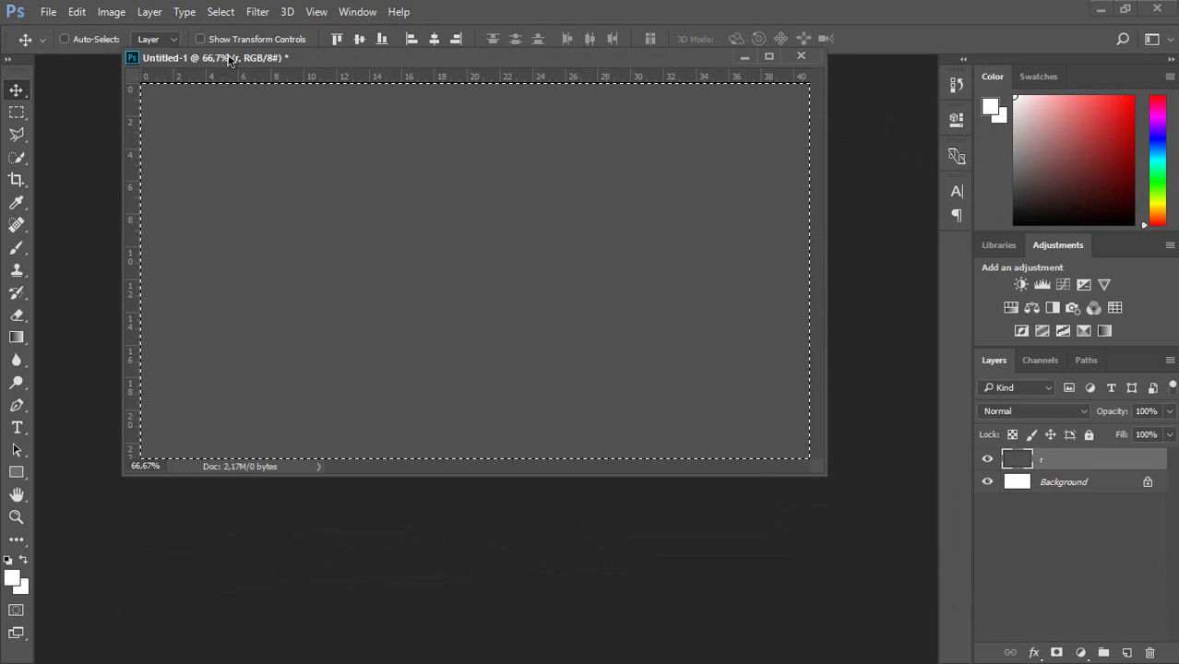
# Step: Dock the floating Untitled-1 and Untitled-2 windows as tabs in the main workspace
pyautogui.moveTo(228, 60); pyautogui.dragTo(123, 71)
pyautogui.hotkey('ctrl', 'a')
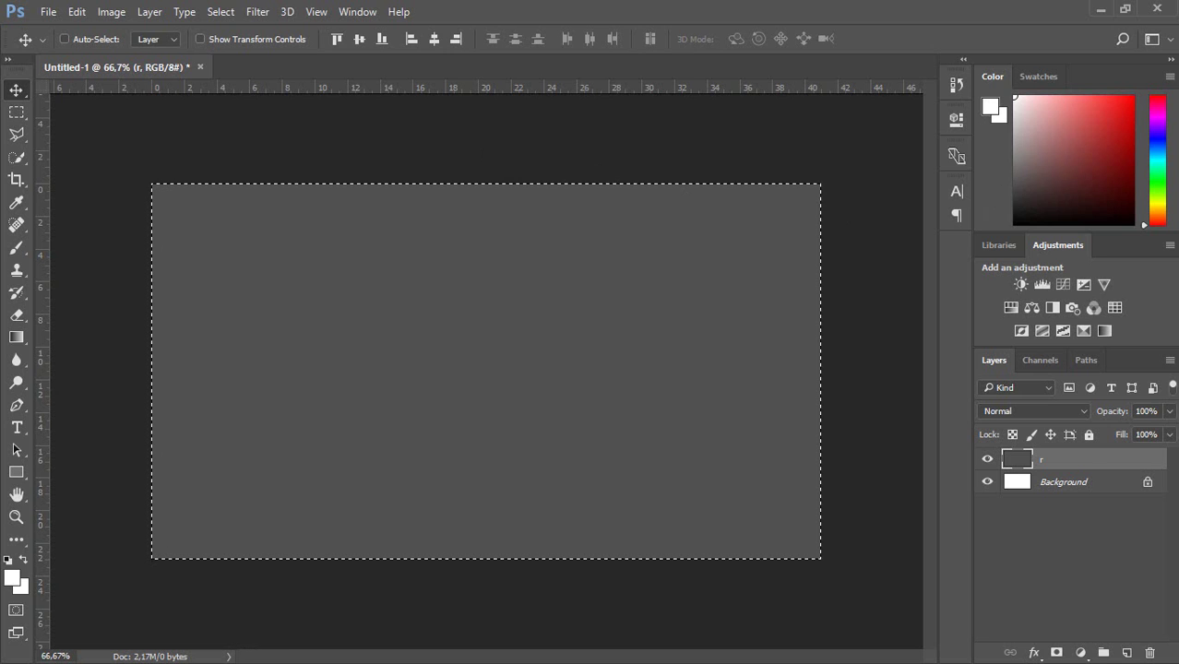
pyautogui.moveTo(655, 137); pyautogui.dragTo(284, 77)
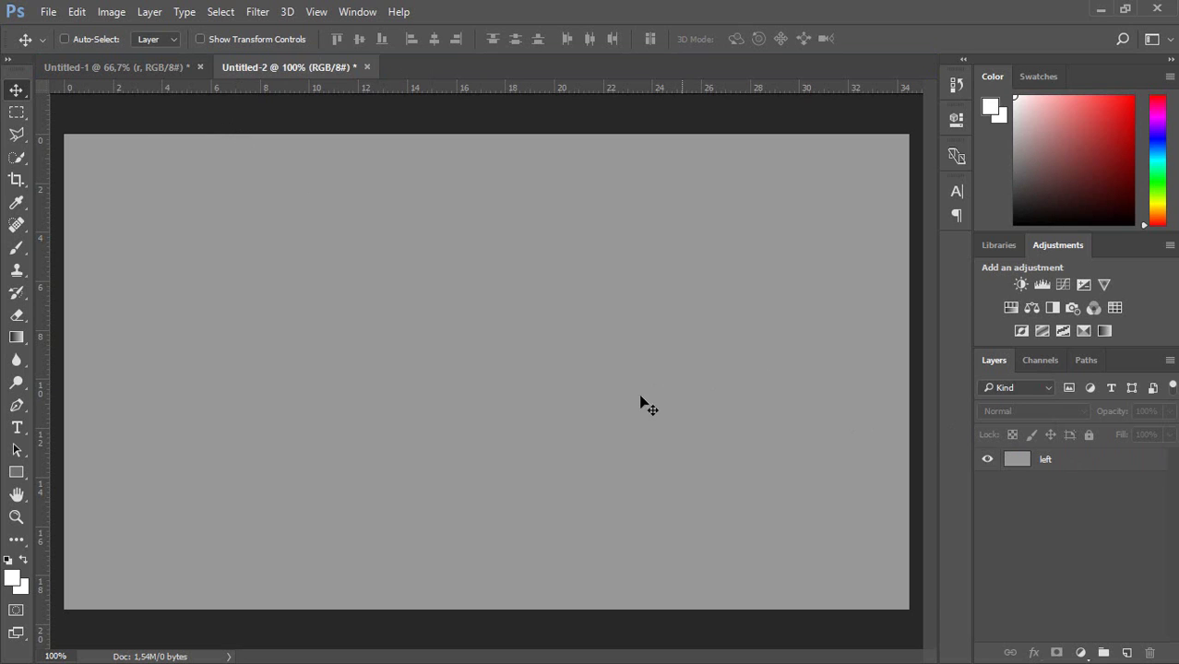
# Step: Compare the two monitor-sized canvases by switching between Untitled-1 and Untitled-2
pyautogui.click(115, 67)
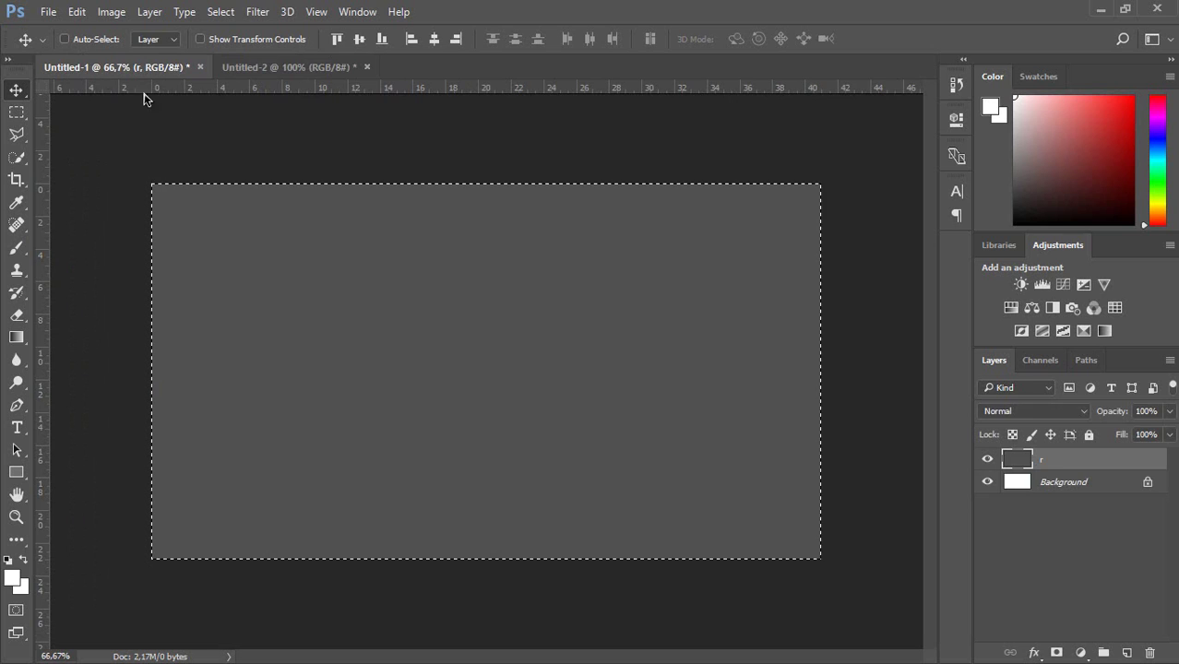
pyautogui.click(225, 67)
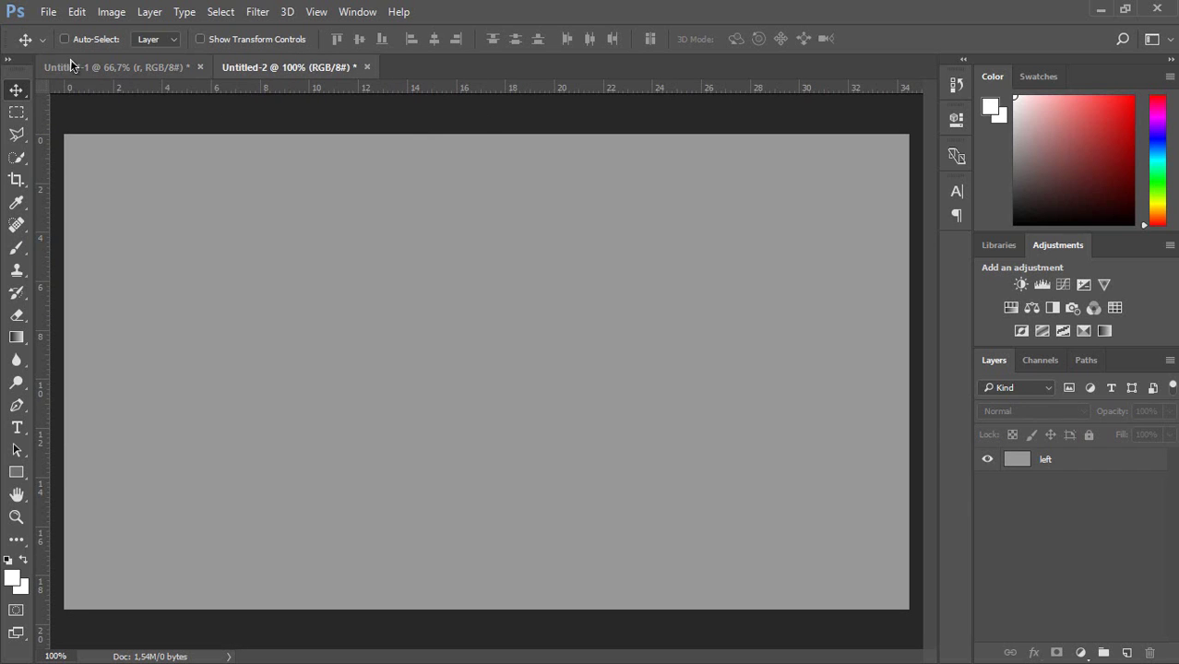
pyautogui.click(70, 64)
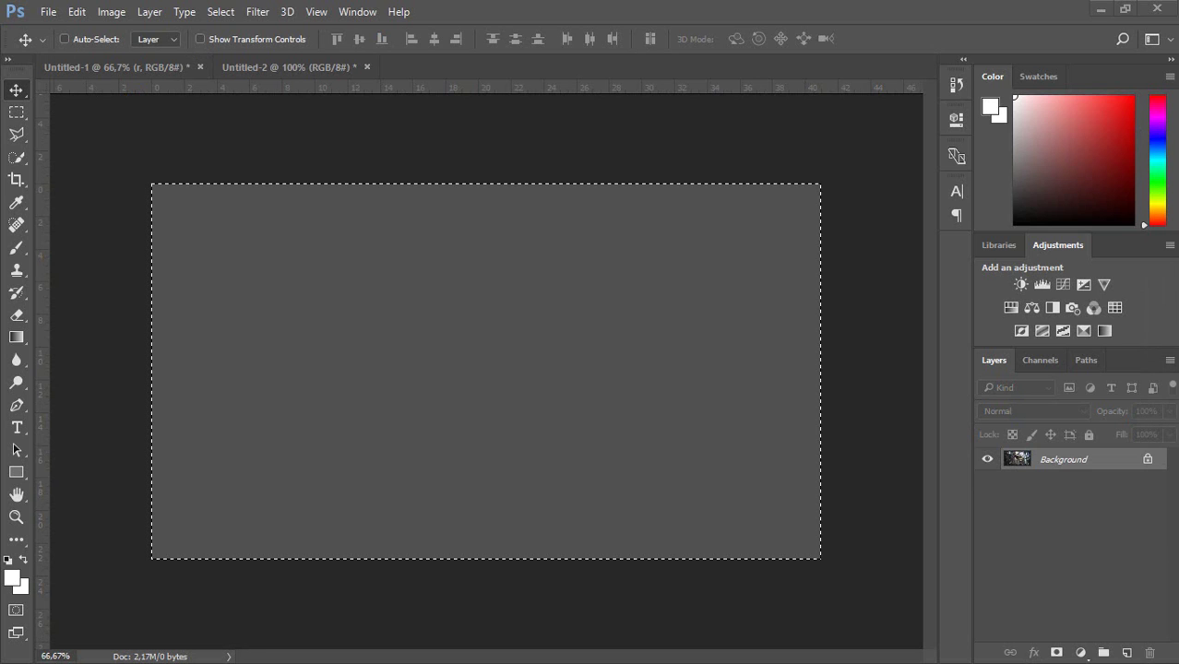
# Step: View the two-screen layout in Untitled-3, and dock the Untitled-5 window with the narrow black strip as a tab
pyautogui.hotkey('ctrl', 'd')
pyautogui.moveTo(442, 58)
pyautogui.mouseDown()
pyautogui.moveTo(442, 71)
pyautogui.moveTo(498, 49)
pyautogui.moveTo(461, 69)
pyautogui.mouseUp()
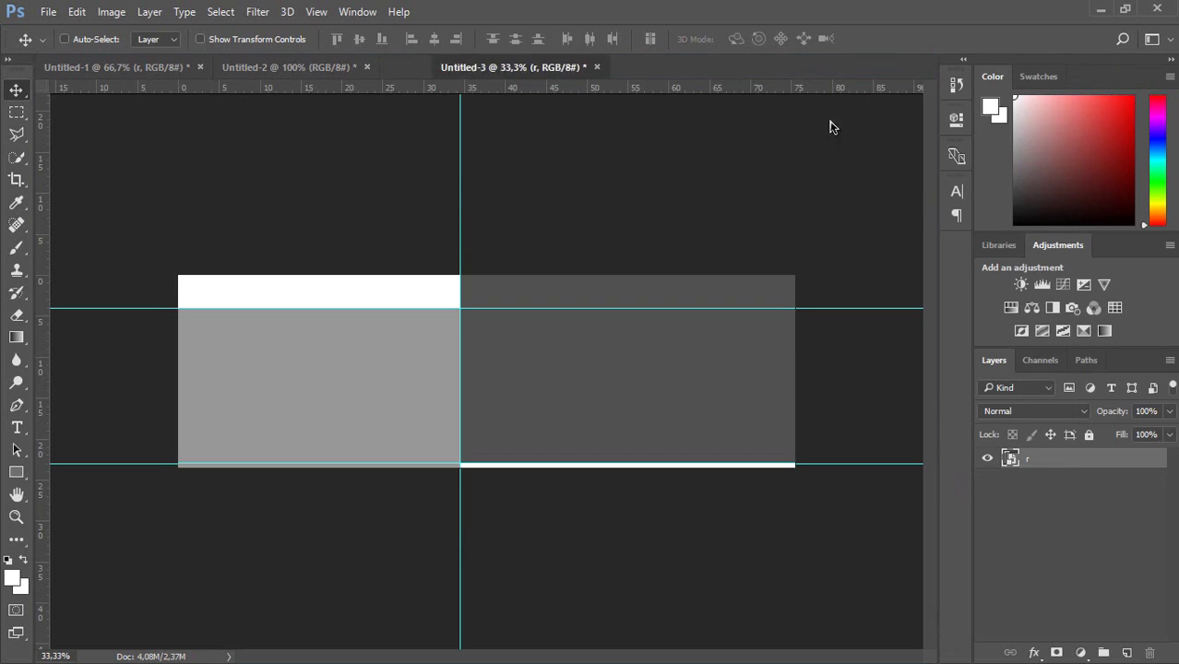
pyautogui.hotkey('ctrl', 'w')
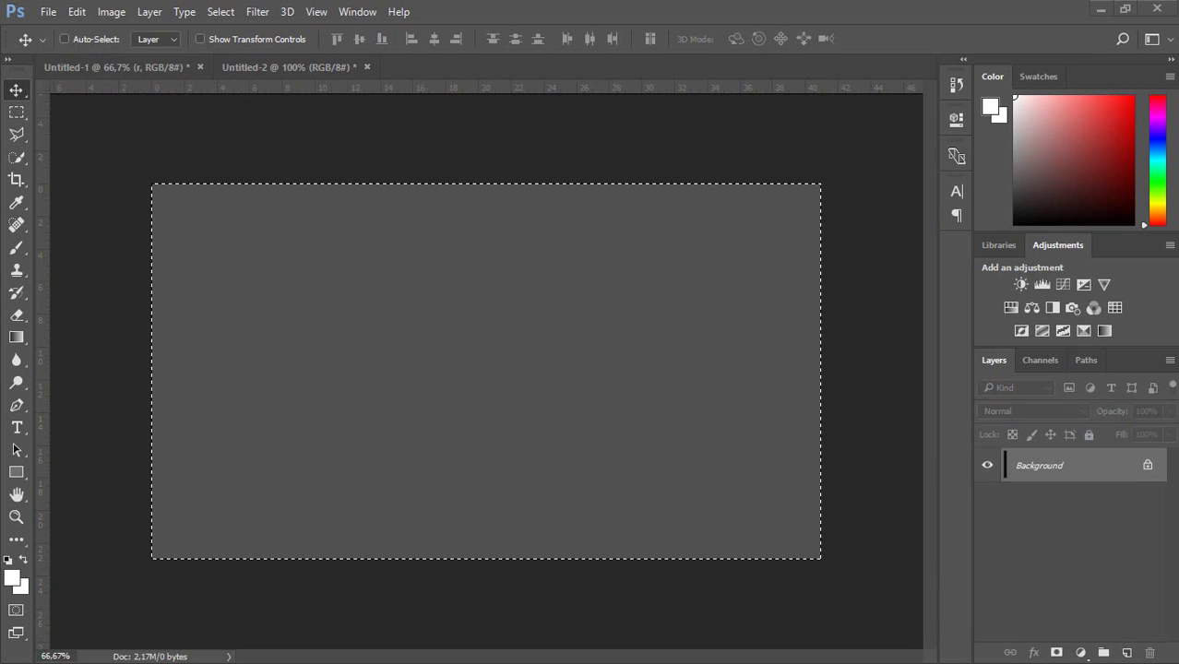
pyautogui.moveTo(526, 142); pyautogui.dragTo(427, 71)
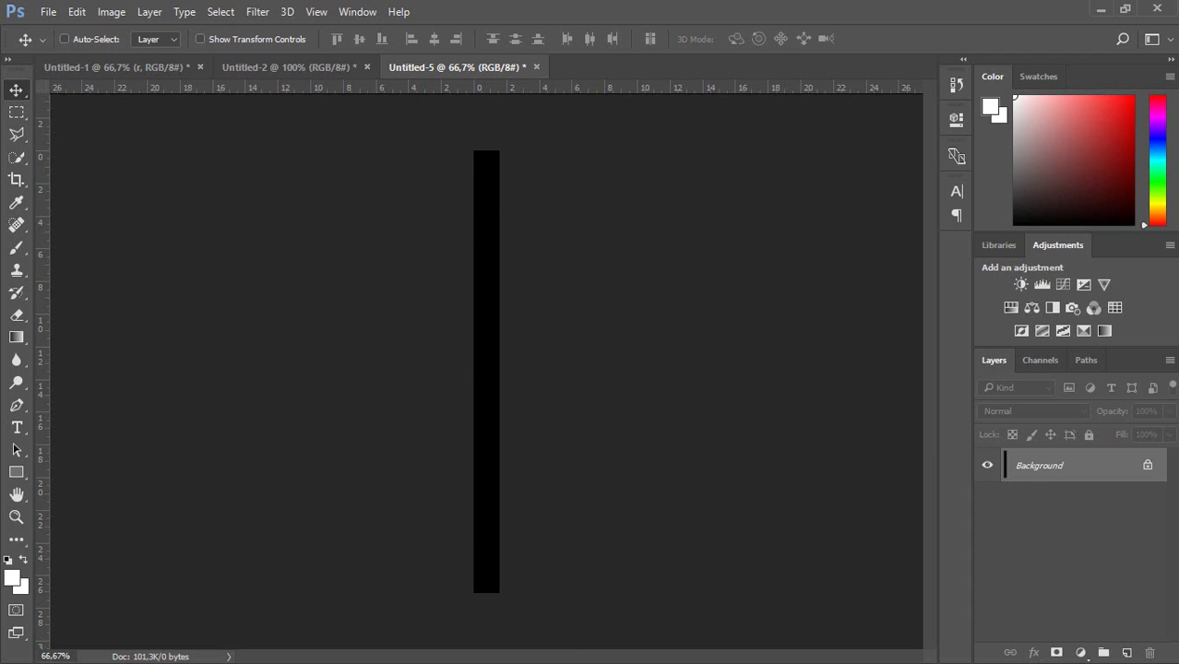
# Step: Examine the layer stacks of the other open documents
pyautogui.hotkey('ctrl', 'Tab')
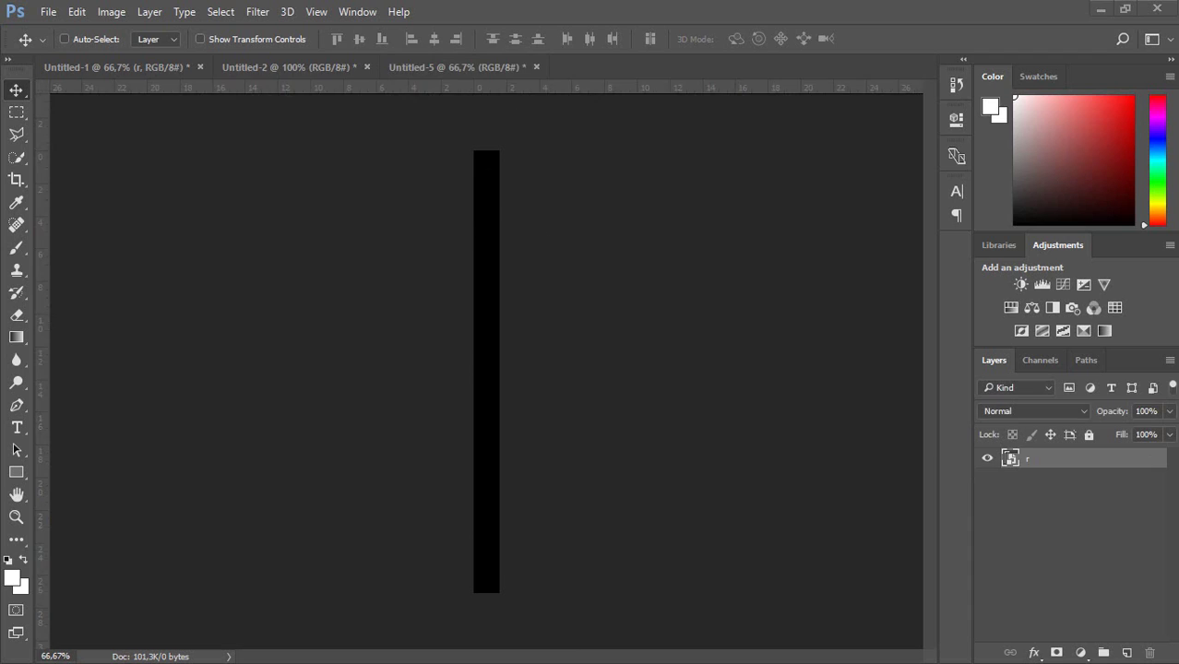
pyautogui.hotkey('ctrl', 'shift', 'e')
pyautogui.hotkey('ctrl', 'z')
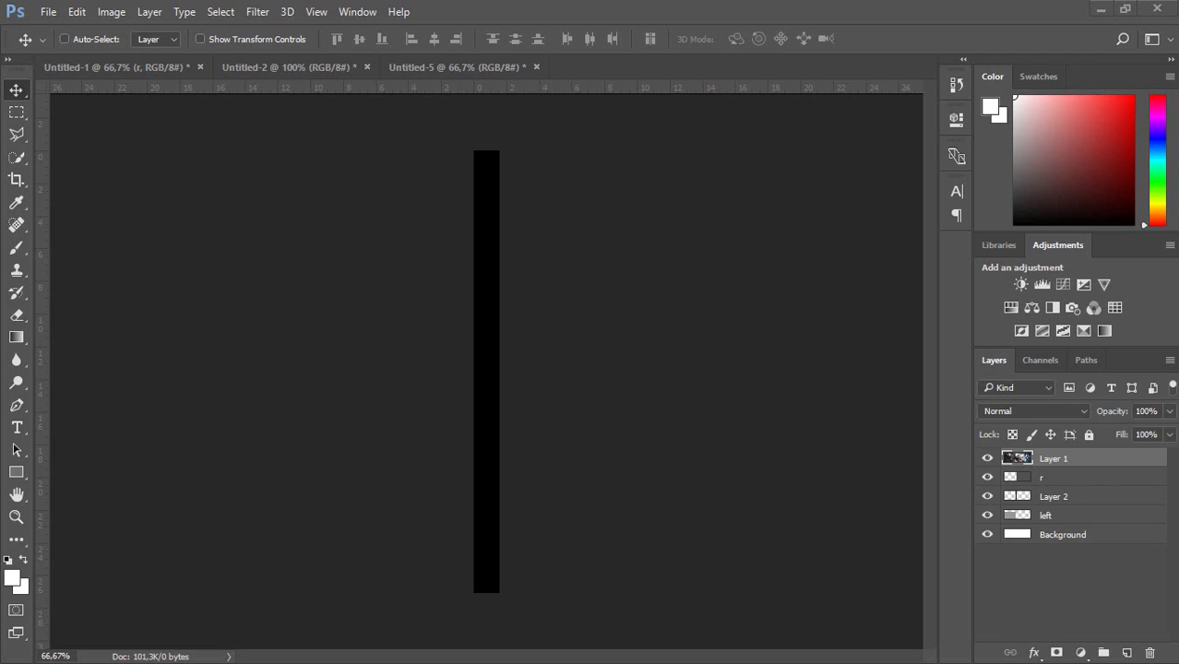
pyautogui.hotkey('ctrl', 'alt', 'z')
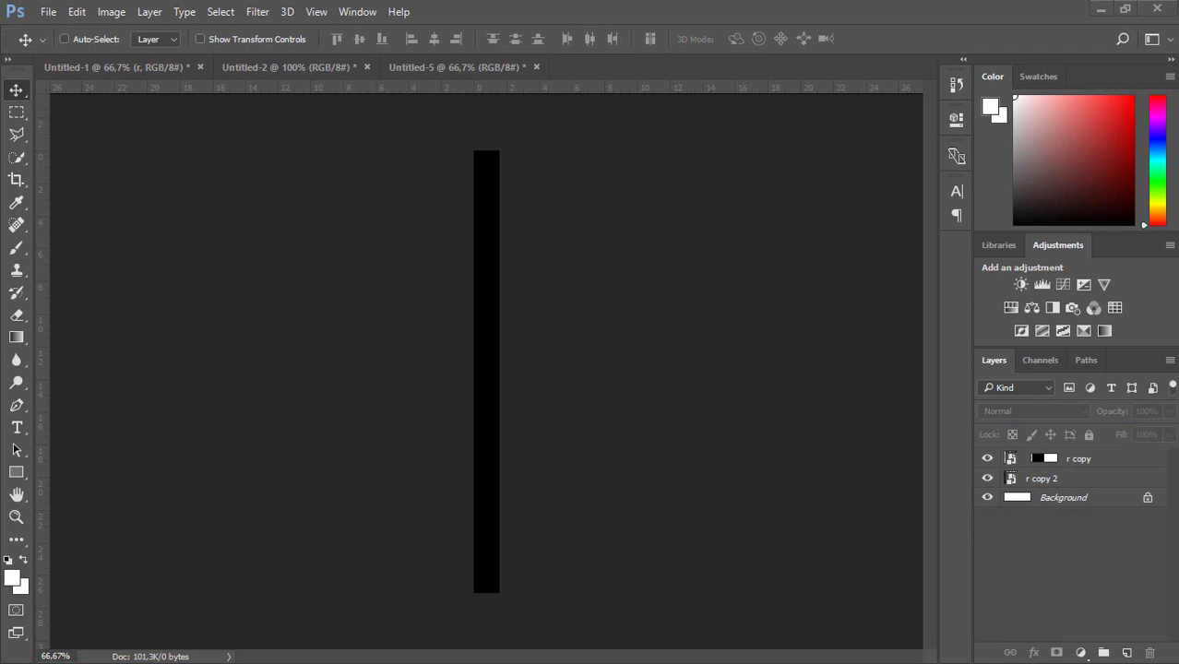
pyautogui.hotkey('ctrl', 'shift', 'z')
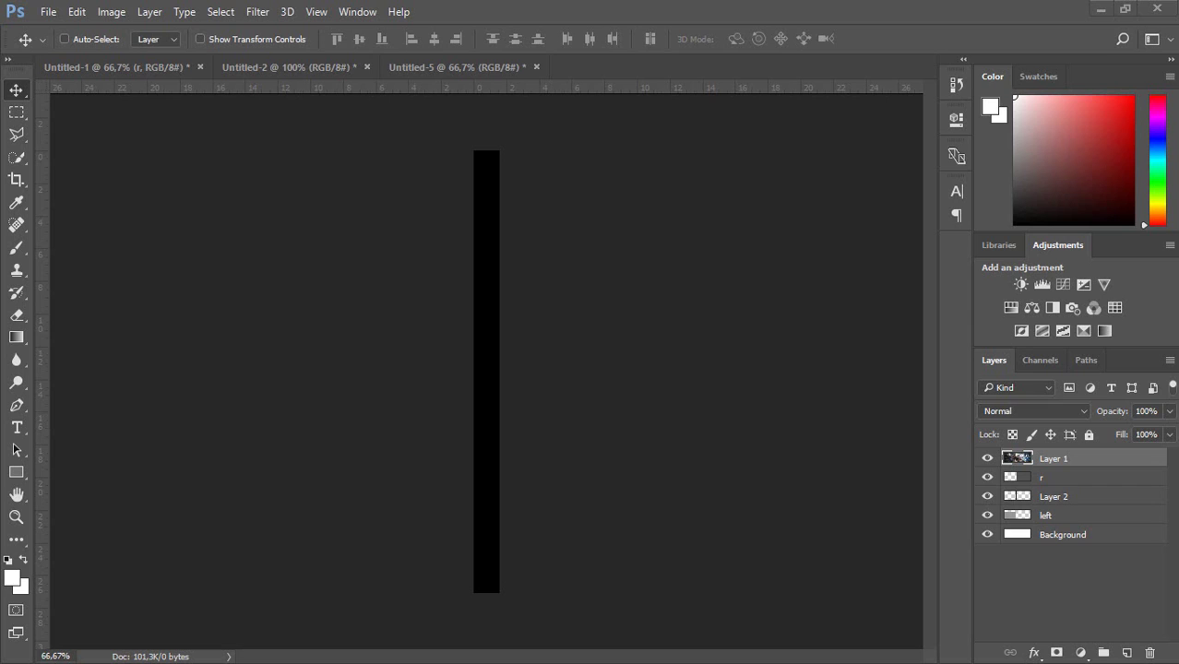
pyautogui.hotkey('ctrl', 'alt', 'z')
pyautogui.hotkey('ctrl', 'shift', 'z')
pyautogui.click(987, 459)
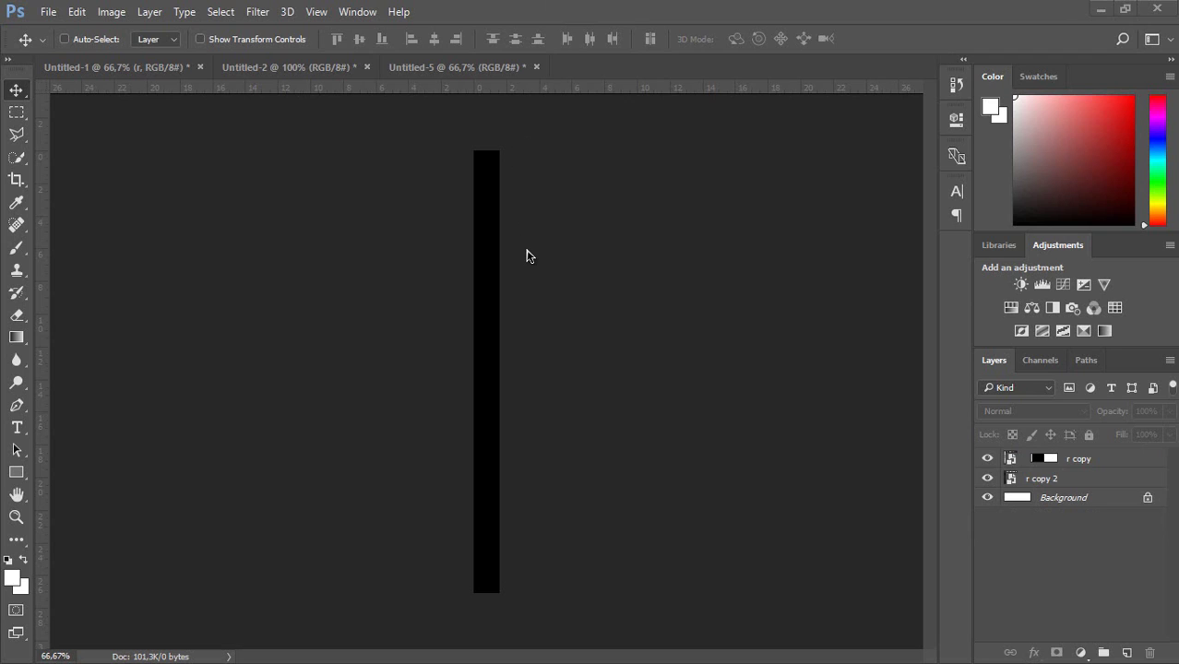
# Step: Create a new document in centimeters, 100 cm wide and 40 cm high, at 72 pixels/inch with a white background
pyautogui.press('ctrl')
pyautogui.hotkey('ctrl', 'n')
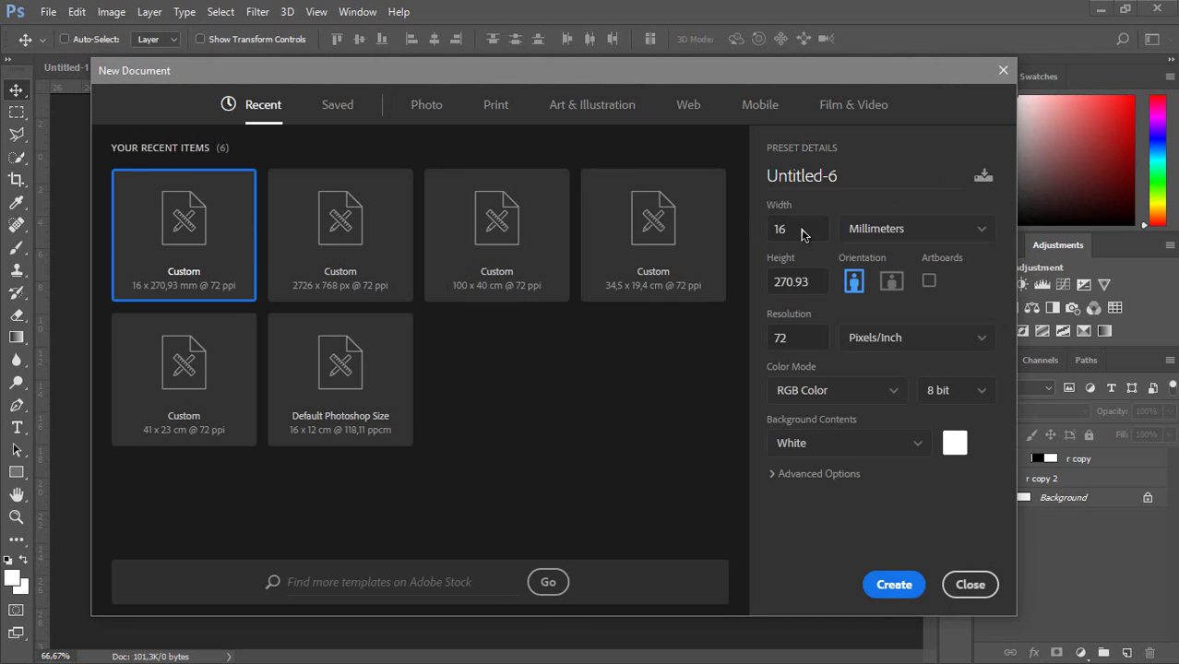
pyautogui.moveTo(797, 229); pyautogui.dragTo(726, 238)
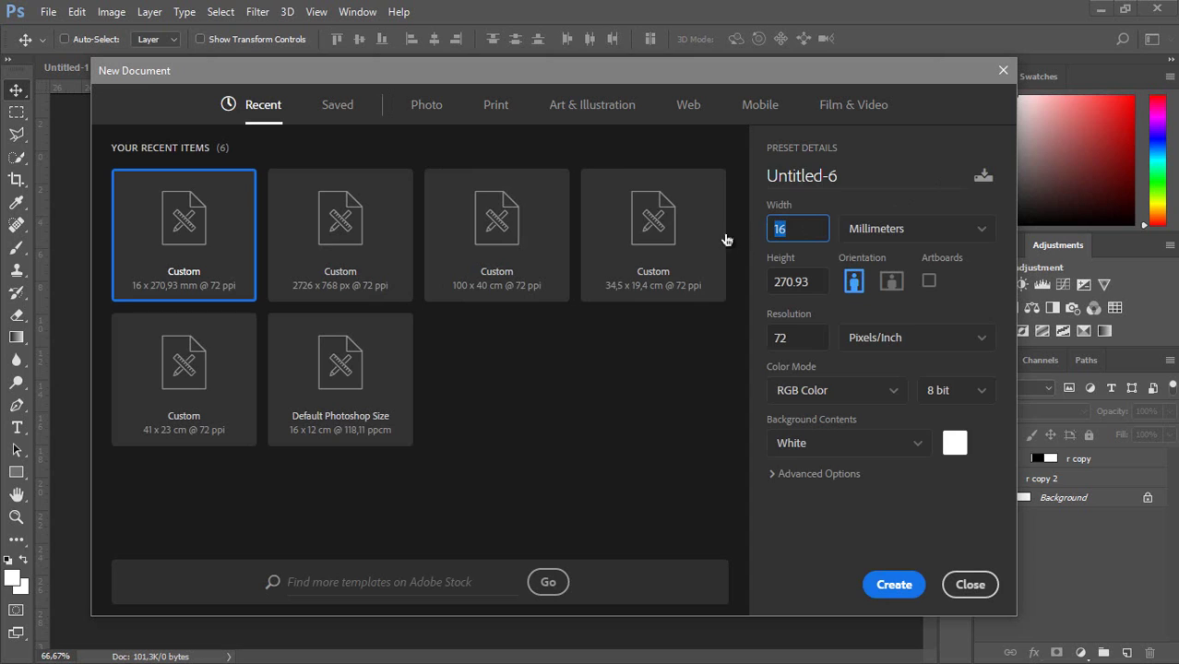
pyautogui.click(982, 231)
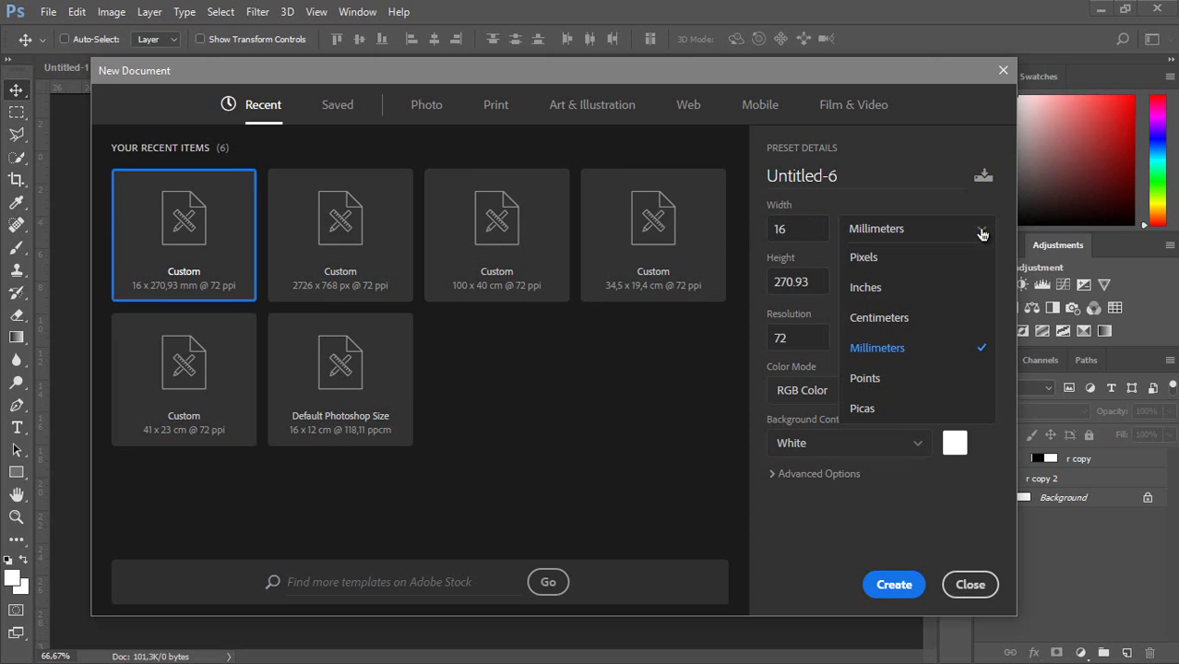
pyautogui.click(875, 321)
pyautogui.moveTo(792, 222); pyautogui.dragTo(740, 235)
pyautogui.write('1')
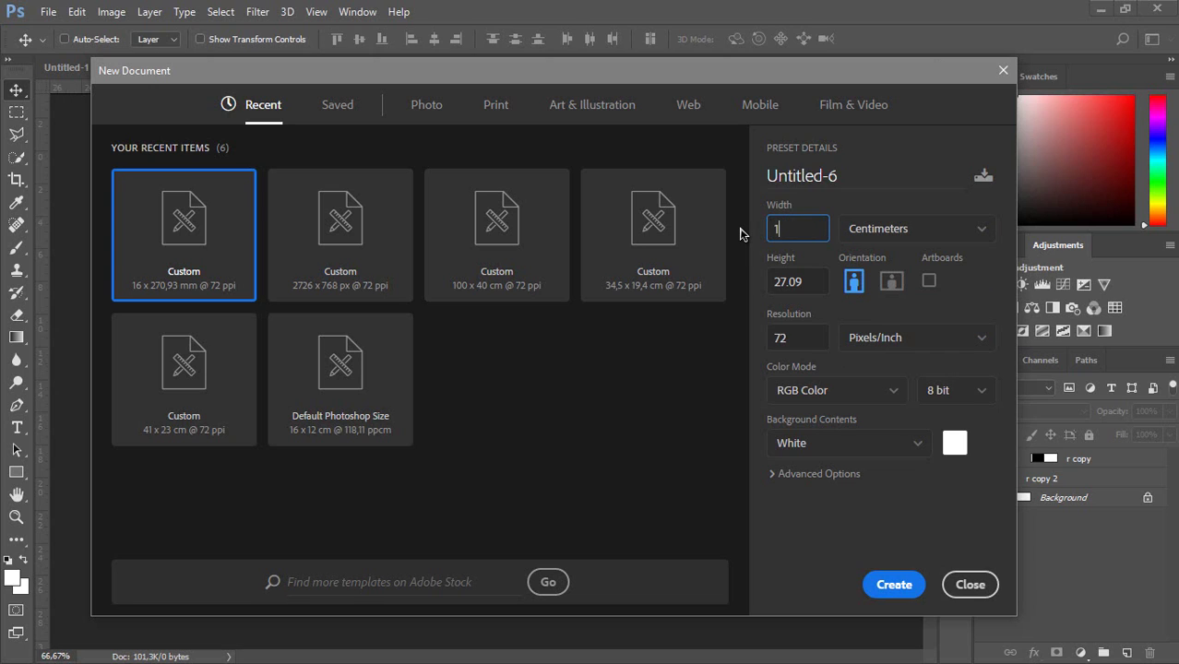
pyautogui.write('00')
pyautogui.moveTo(810, 290); pyautogui.dragTo(739, 297)
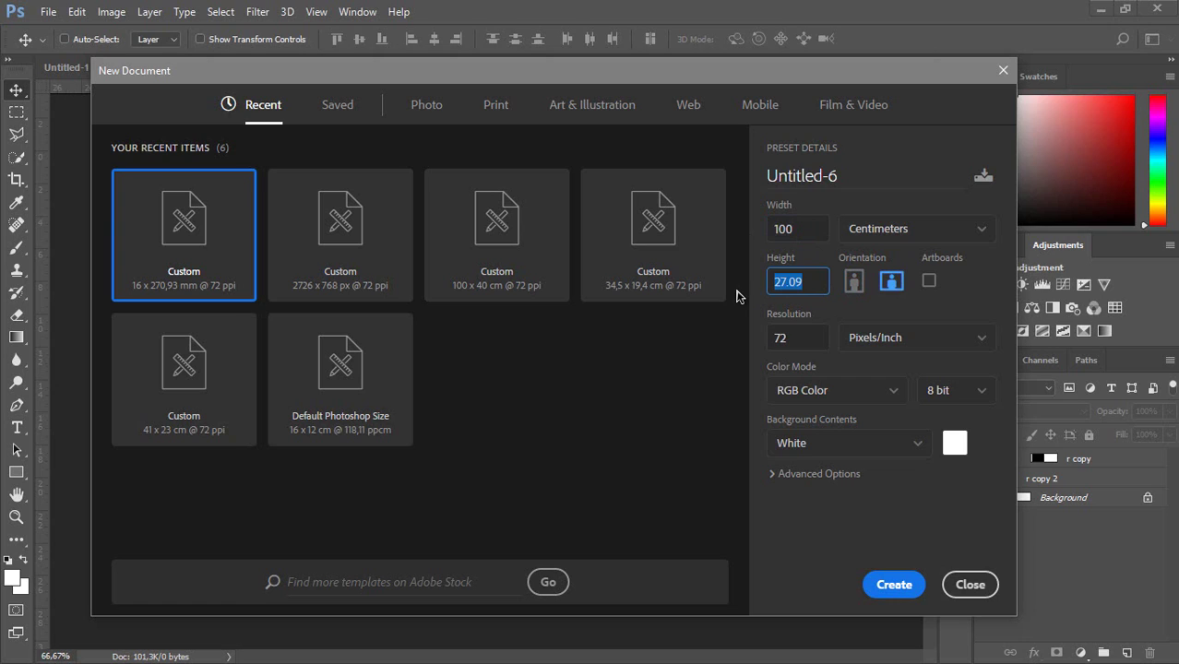
pyautogui.write('40')
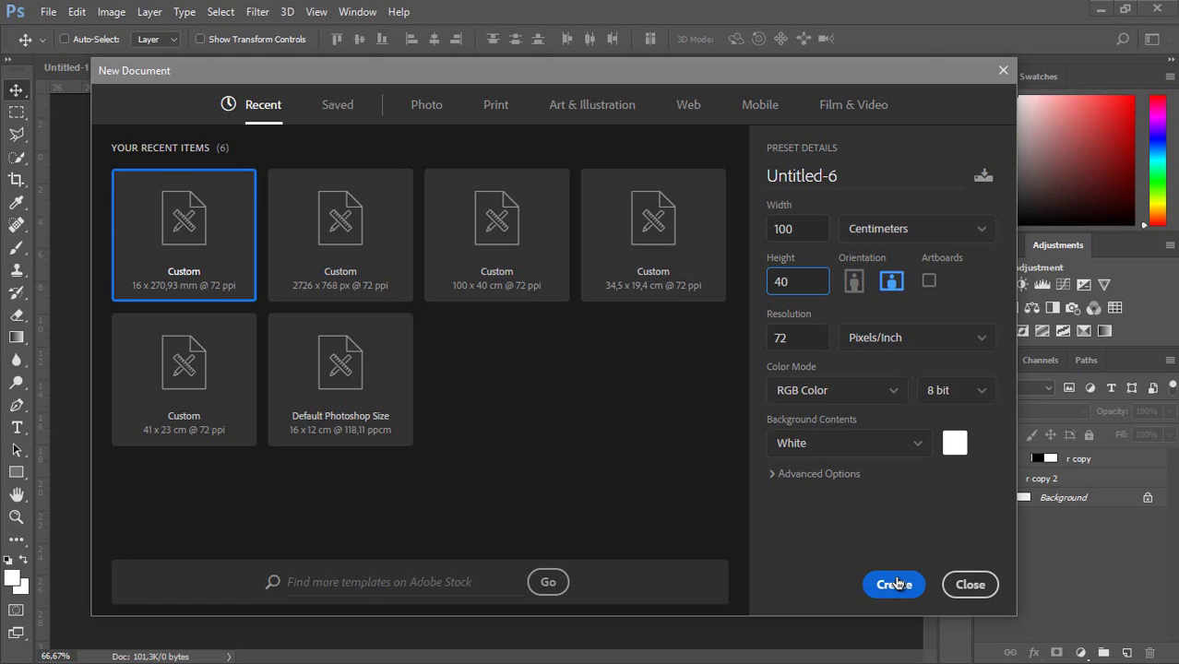
pyautogui.click(897, 585)
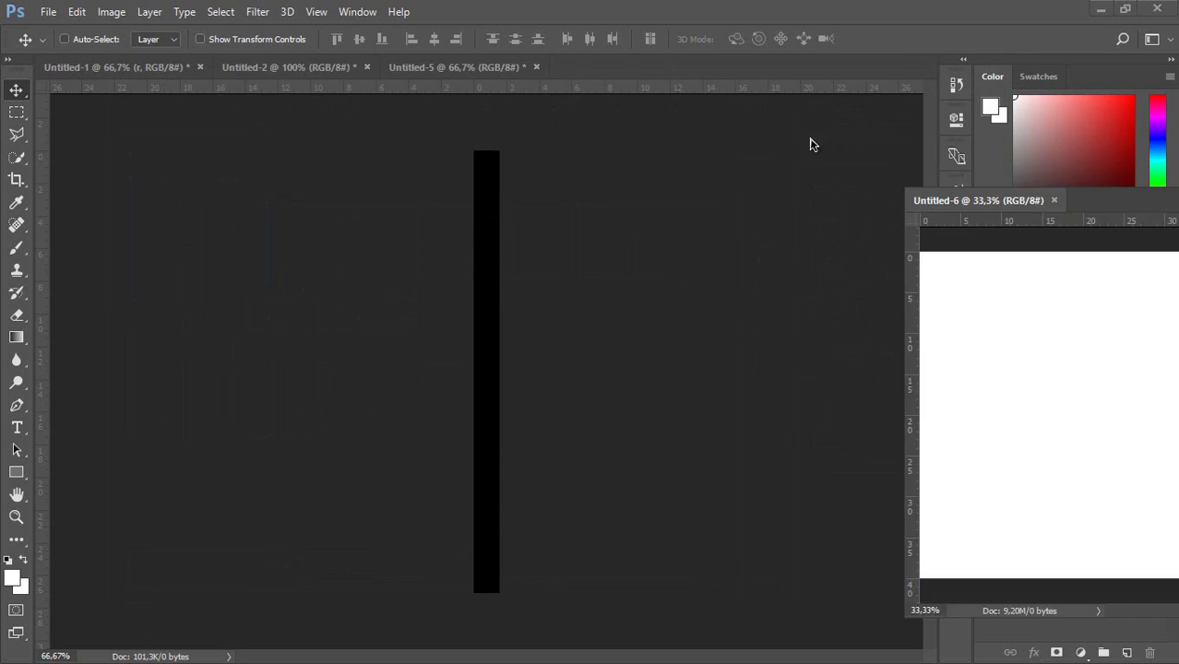
# Step: Dock the Untitled-6 window as a tab and copy the "left" layer from Untitled-2 into its left half
pyautogui.moveTo(990, 132); pyautogui.dragTo(668, 77)
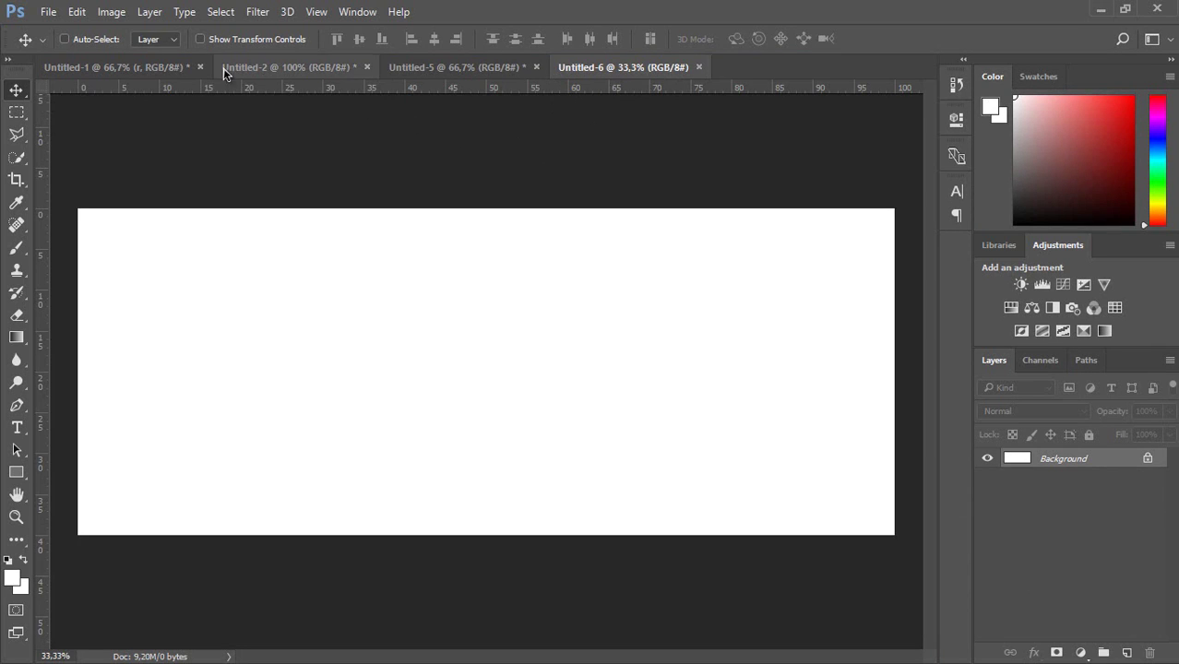
pyautogui.click(173, 69)
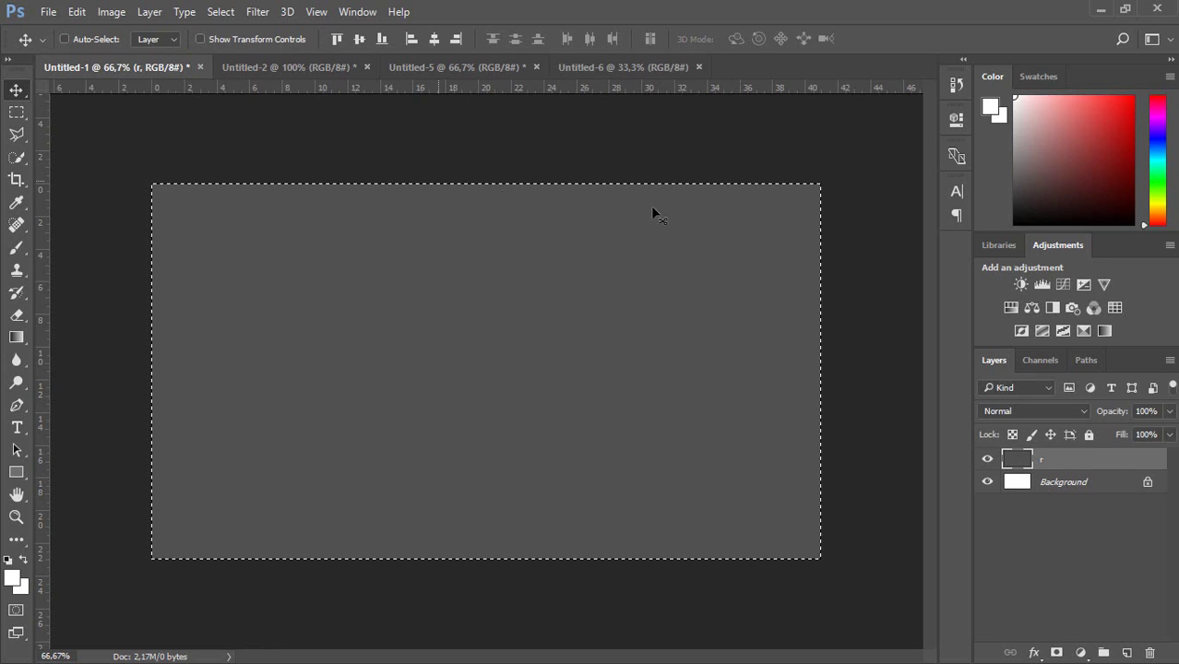
pyautogui.click(323, 74)
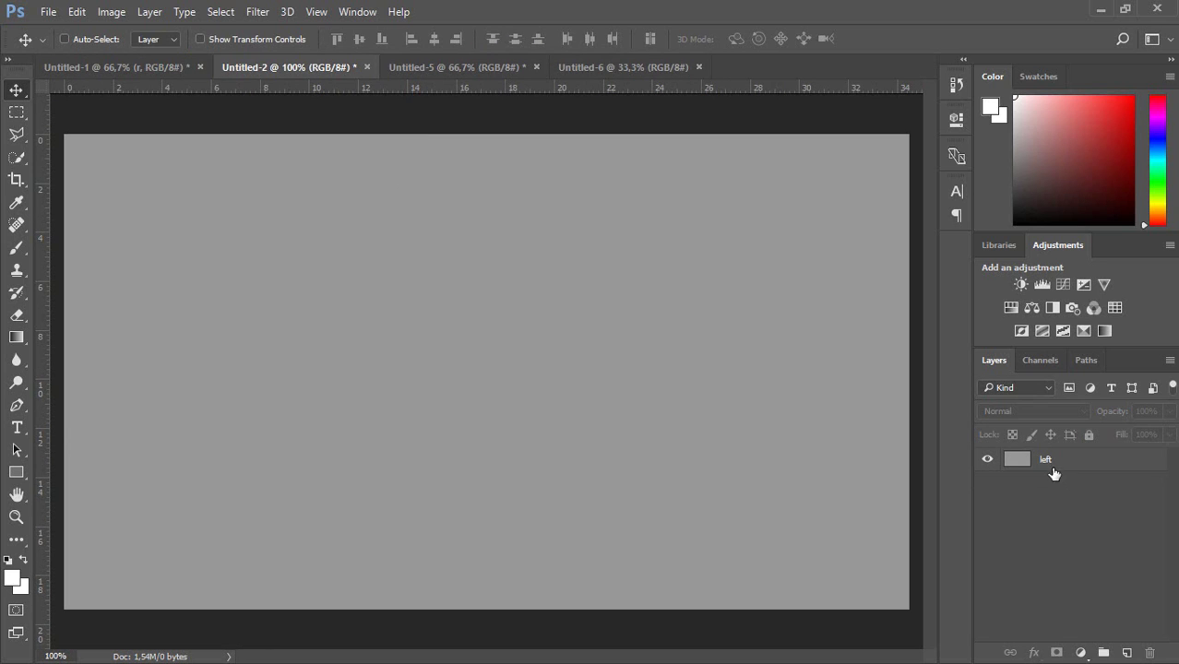
pyautogui.click(308, 191)
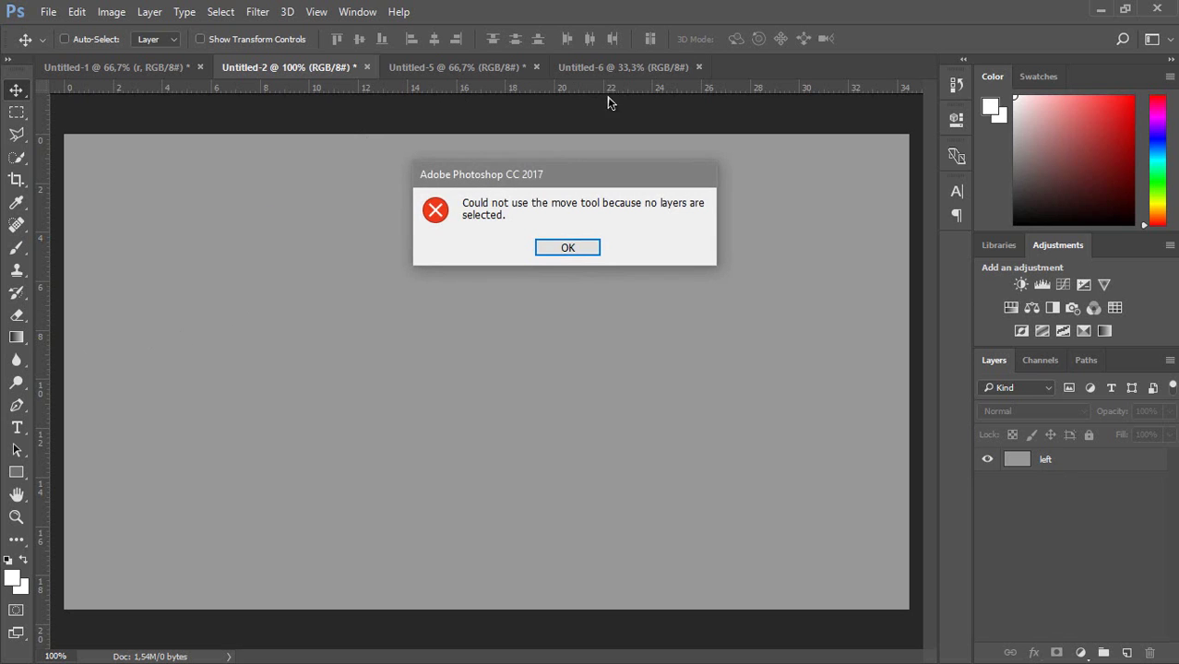
pyautogui.click(576, 246)
pyautogui.moveTo(1068, 459); pyautogui.dragTo(304, 355)
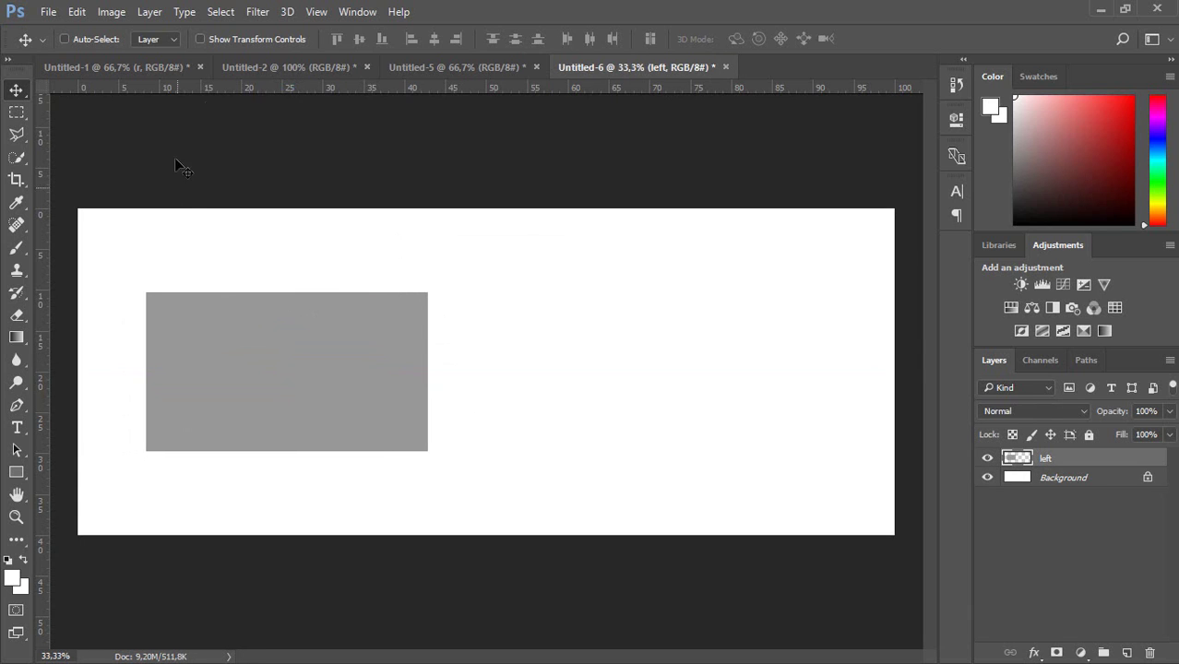
# Step: Copy the black strip from Untitled-5 into Untitled-6 and place it against the light gray rectangle's right edge
pyautogui.click(407, 67)
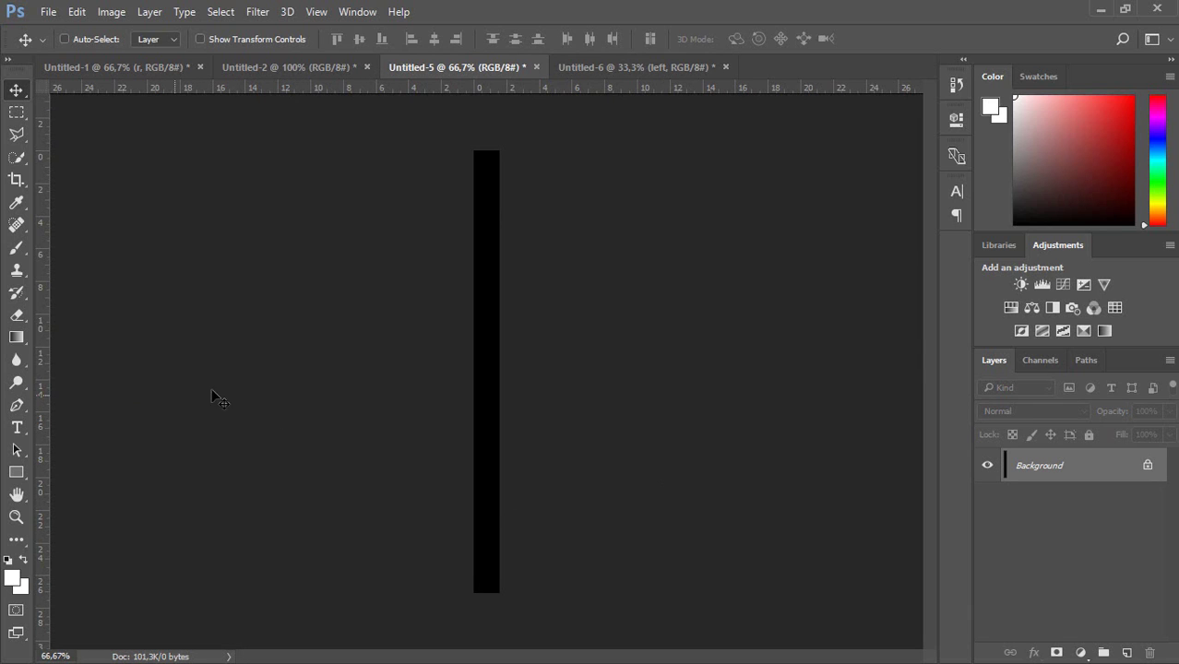
pyautogui.moveTo(1052, 465); pyautogui.dragTo(540, 384)
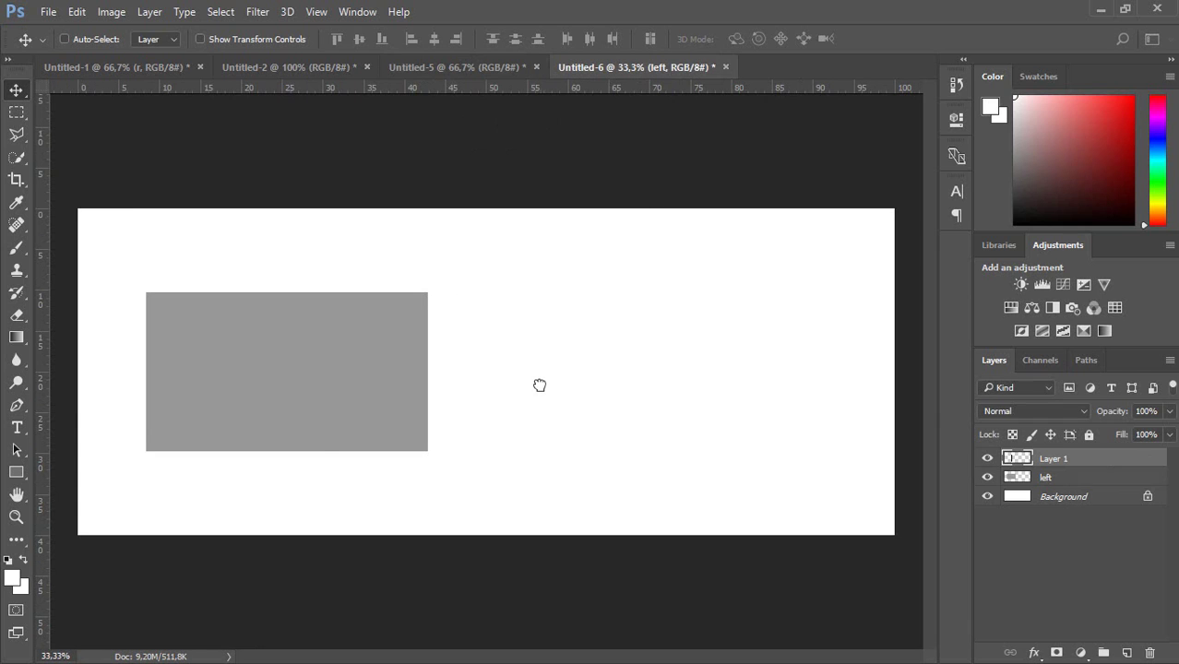
pyautogui.moveTo(353, 433); pyautogui.dragTo(435, 398)
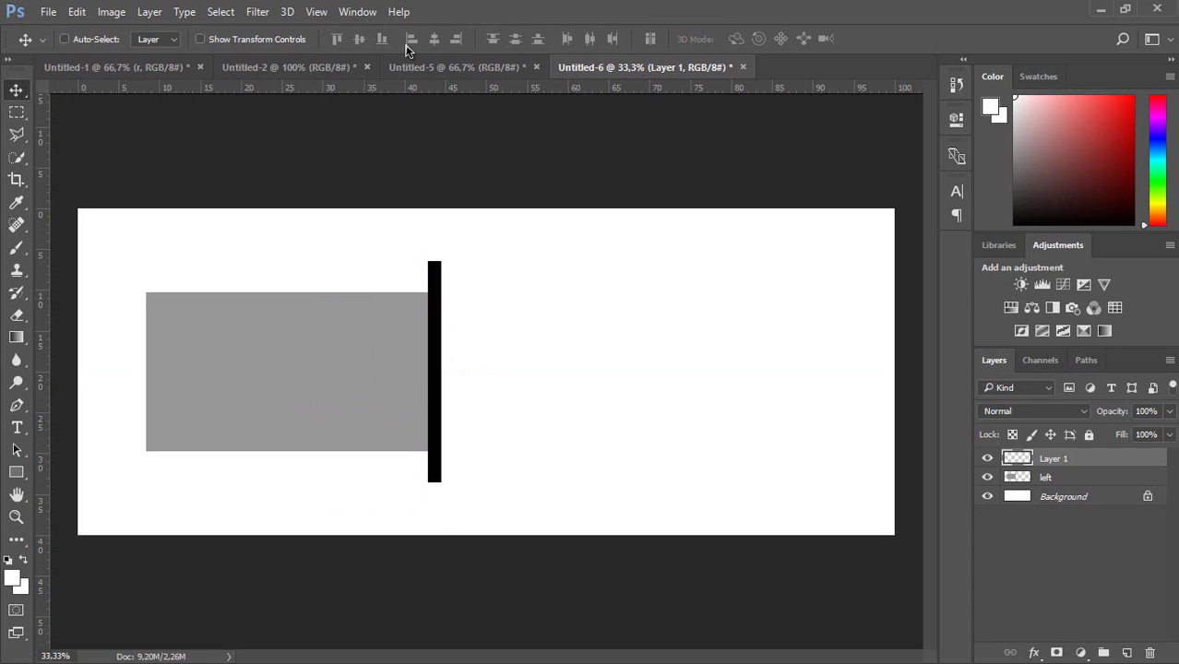
# Step: Copy the dark gray rectangle from Untitled-1 into Untitled-6, against the black strip's right edge and bottom-aligned with the light gray rectangle
pyautogui.click(307, 65)
pyautogui.click(148, 67)
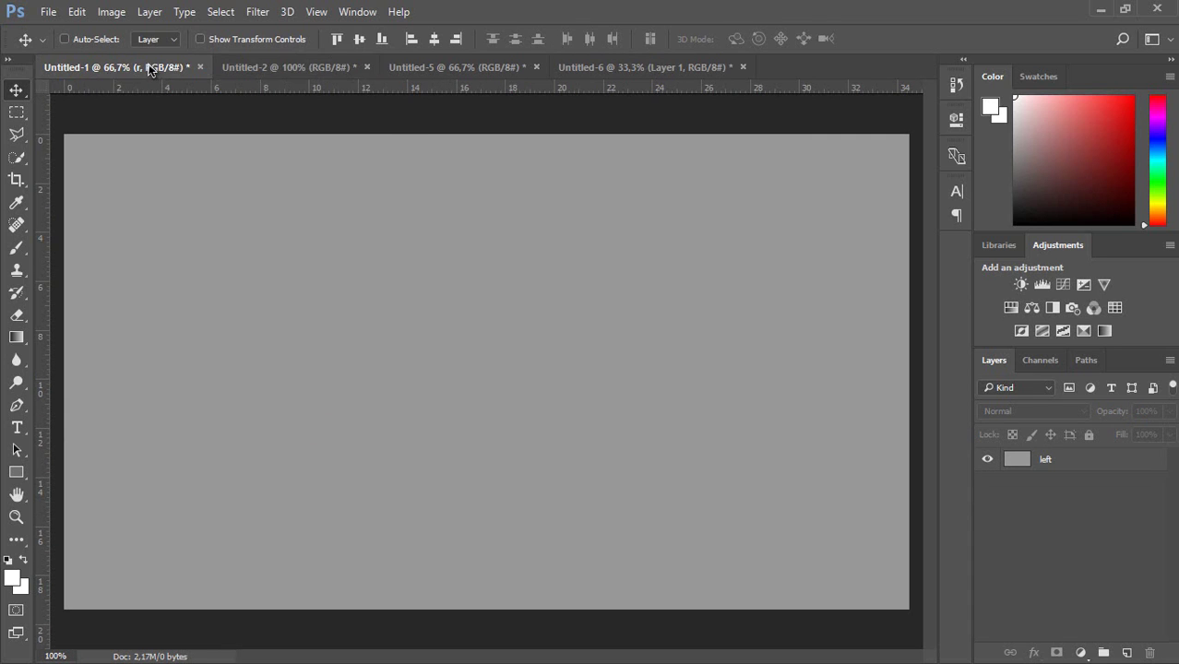
pyautogui.moveTo(510, 385); pyautogui.dragTo(603, 387)
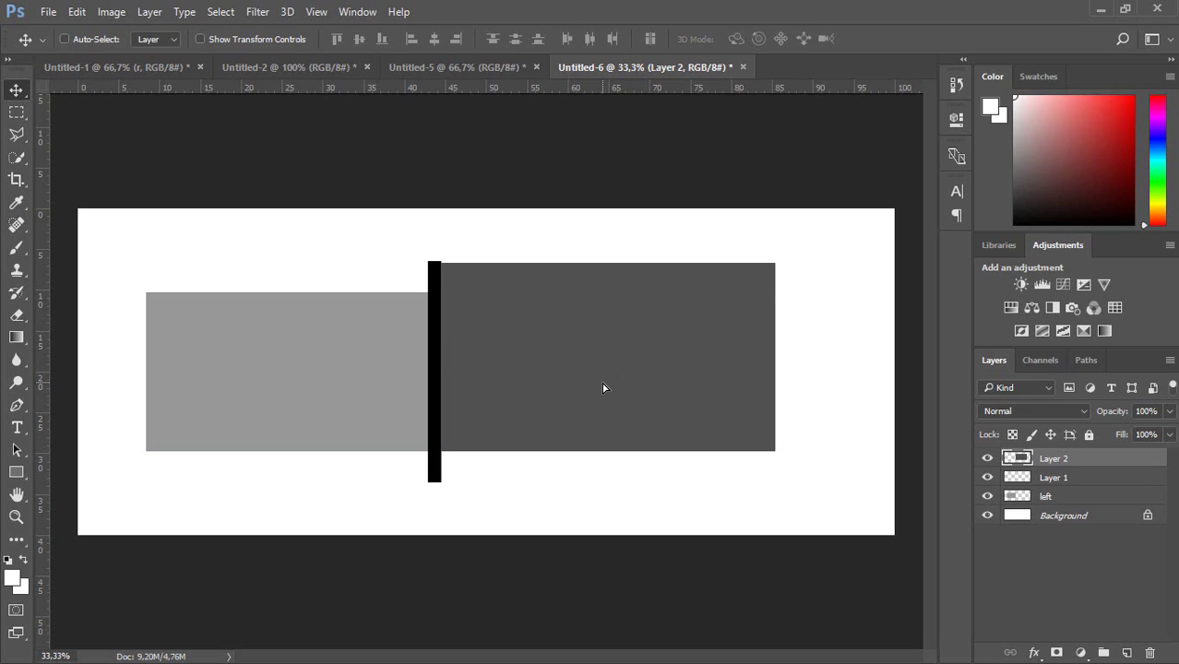
# Step: Nudge the dark gray rectangle slightly above the light gray one's bottom edge, and raise the black strip to extend past both rectangles
pyautogui.press('Up')
pyautogui.press('Up')
pyautogui.press('Up')
pyautogui.press('Up')
pyautogui.press('Up')
pyautogui.press('Up')
pyautogui.press('Up')
pyautogui.press('Up')
pyautogui.press('Up')
pyautogui.press('Up')
pyautogui.press('Up')
pyautogui.press('Up')
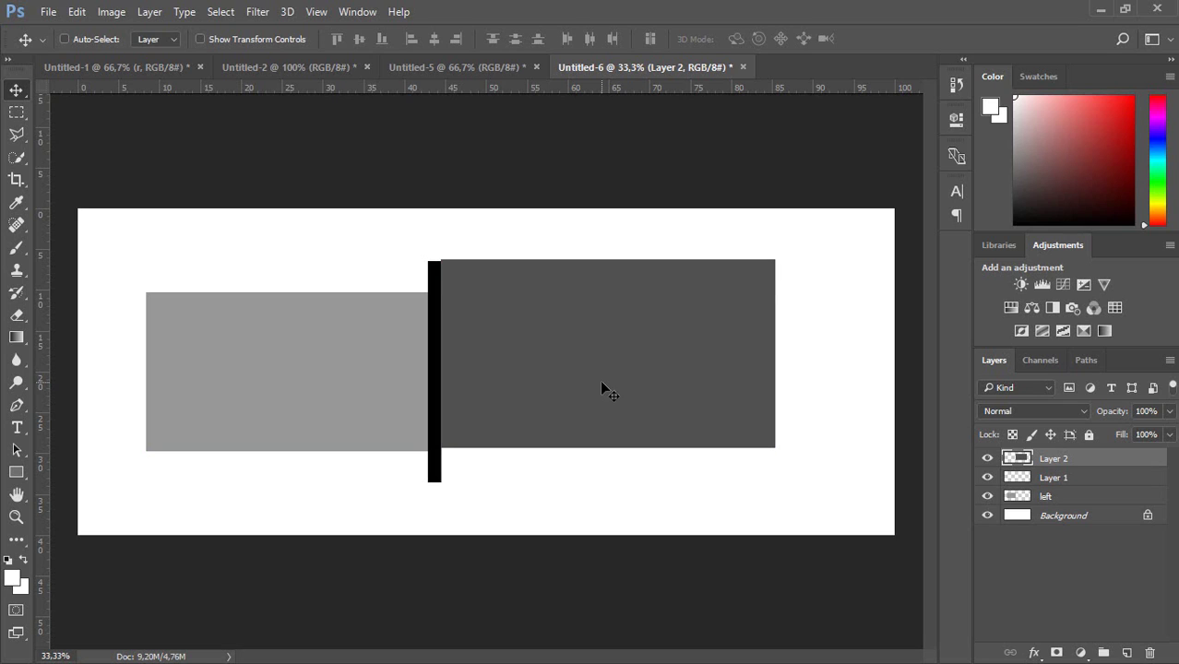
pyautogui.click(1041, 479)
pyautogui.moveTo(442, 368); pyautogui.dragTo(438, 353)
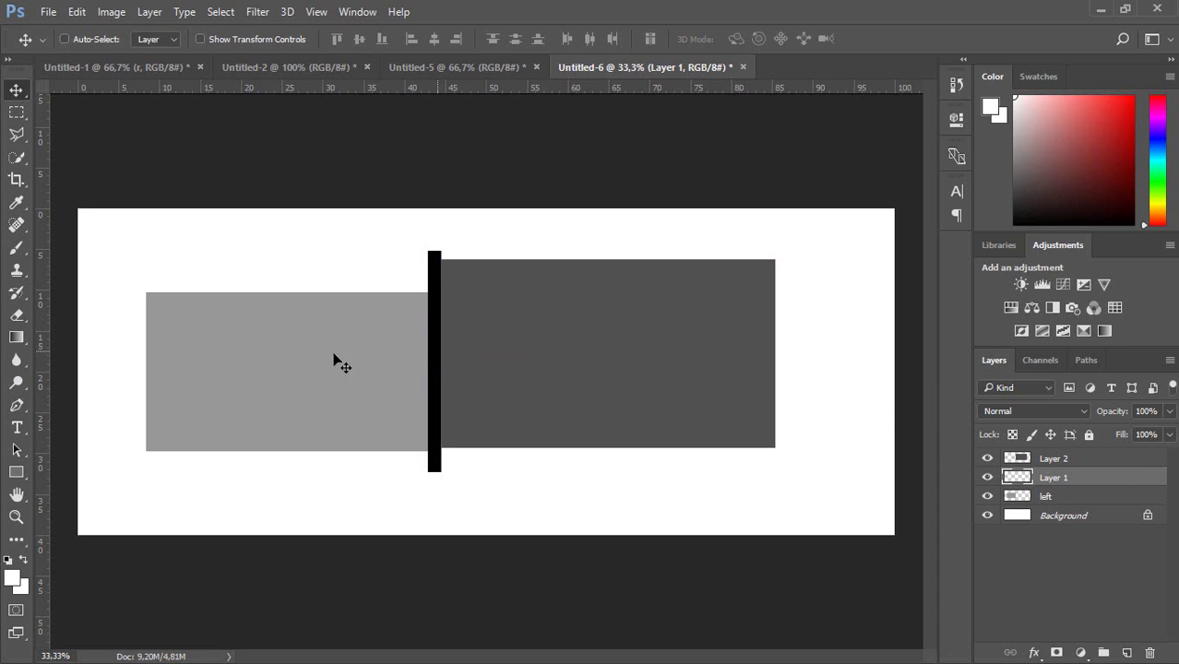
# Step: Crop the canvas to the outer bounds of the two gray rectangles, using the W x H x Resolution setting without fixed values
pyautogui.click(17, 182)
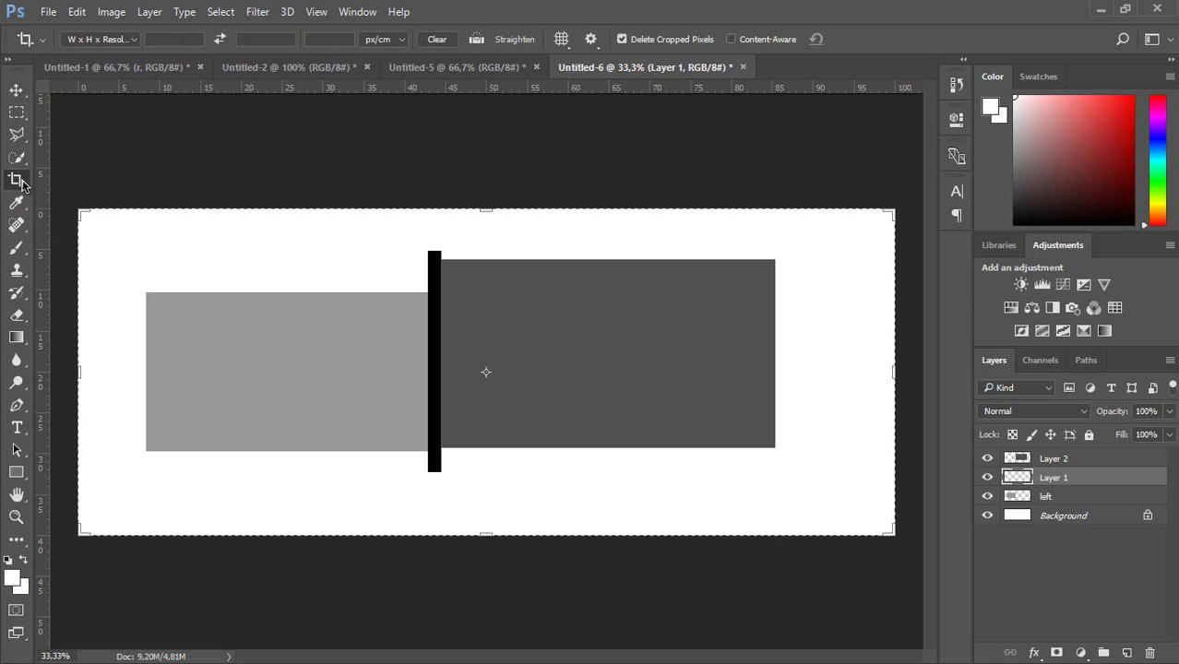
pyautogui.click(97, 39)
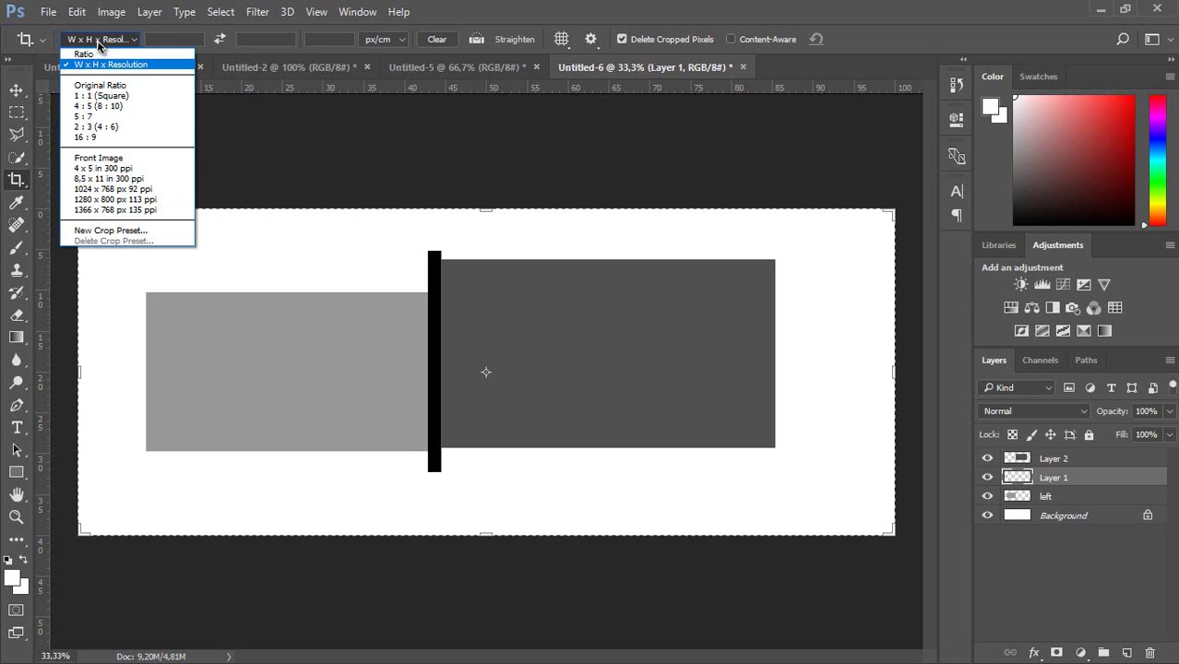
pyautogui.click(92, 67)
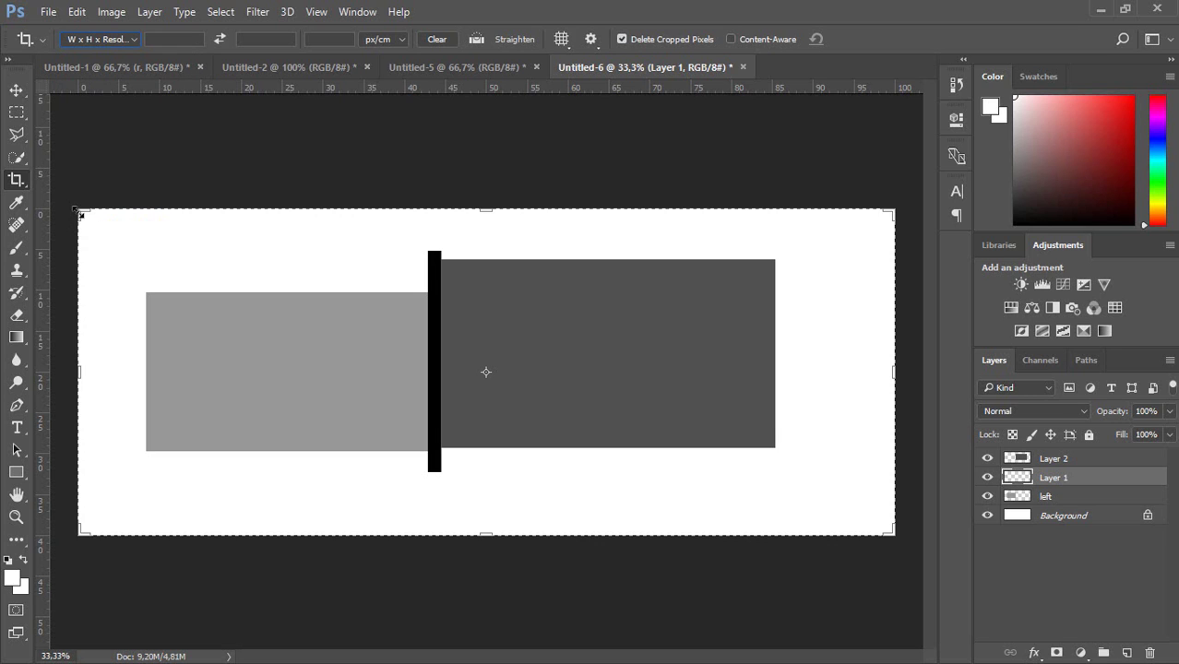
pyautogui.moveTo(79, 213); pyautogui.dragTo(110, 234)
pyautogui.moveTo(860, 508); pyautogui.dragTo(803, 467)
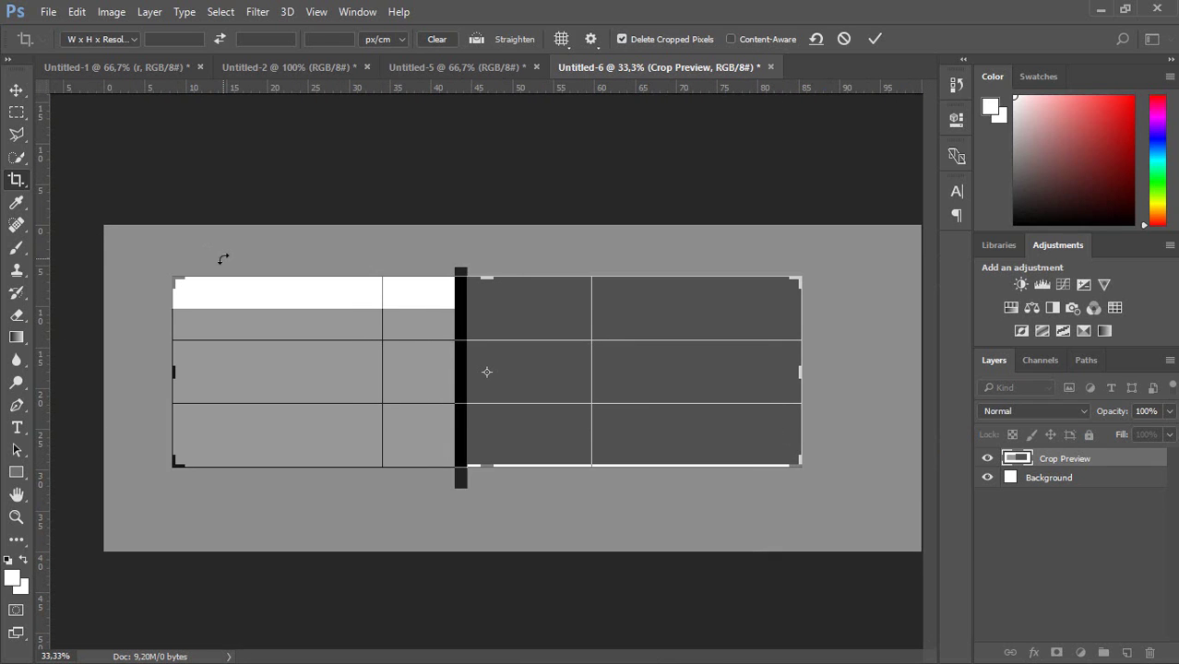
pyautogui.press('Return')
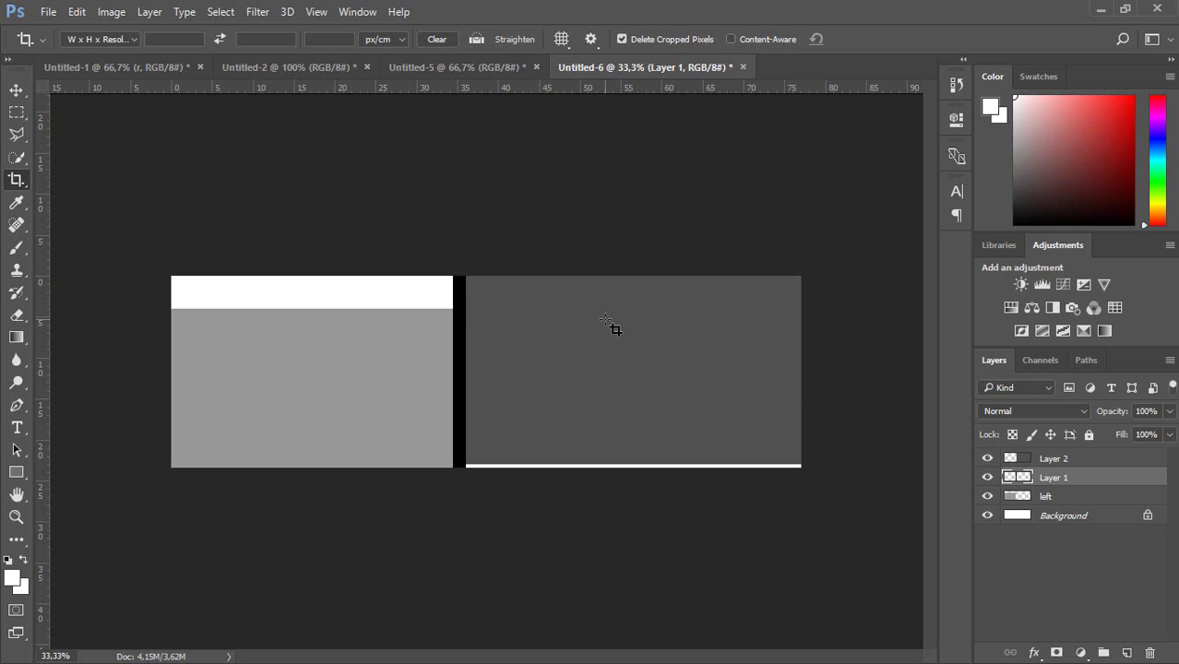
# Step: Place vertical guides along the left and right edges of the black strip
pyautogui.click(16, 90)
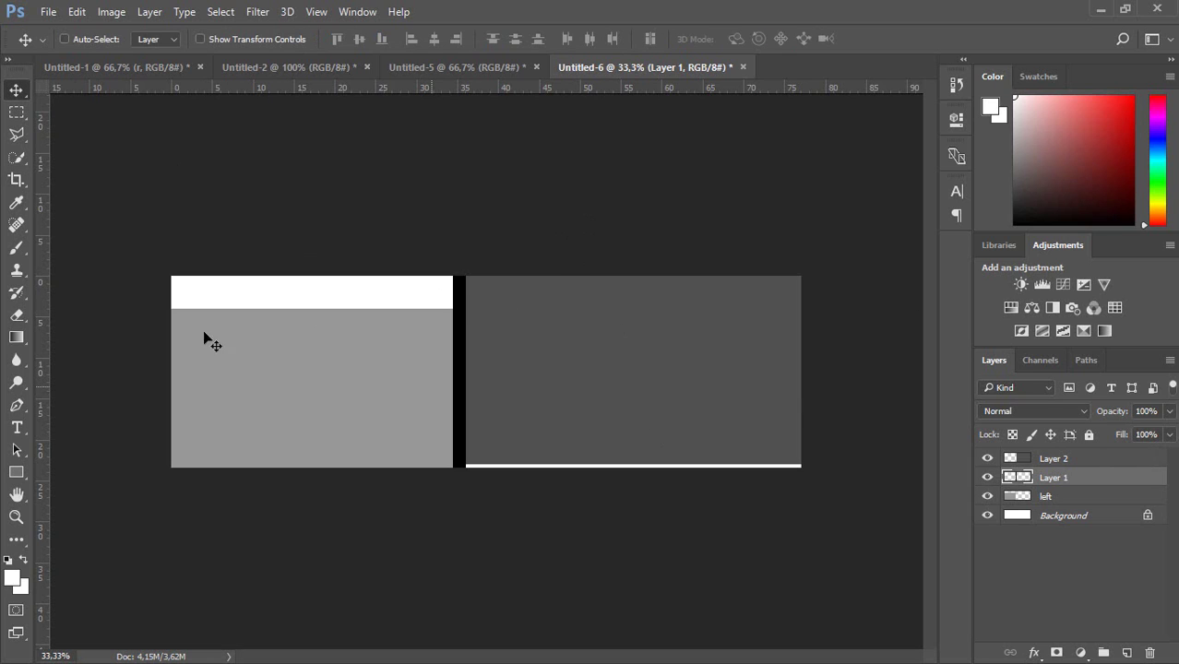
pyautogui.moveTo(46, 252); pyautogui.dragTo(19, 358)
pyautogui.hotkey('ctrl', 'r')
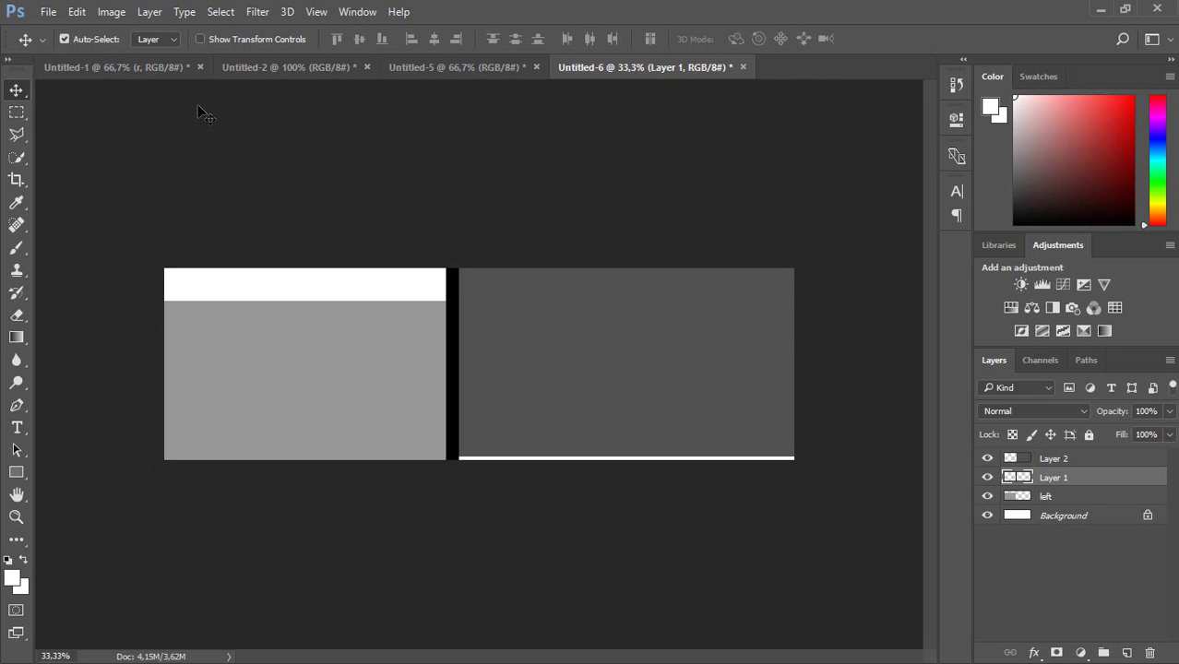
pyautogui.hotkey('ctrl', 'r')
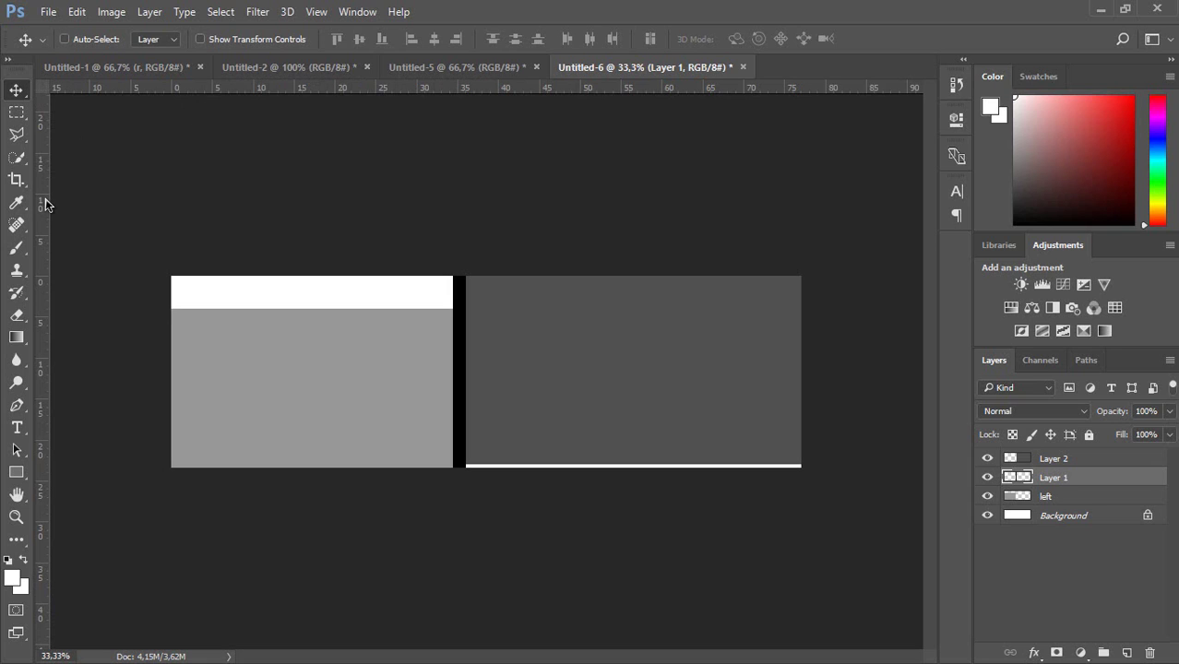
pyautogui.moveTo(46, 205); pyautogui.dragTo(453, 198)
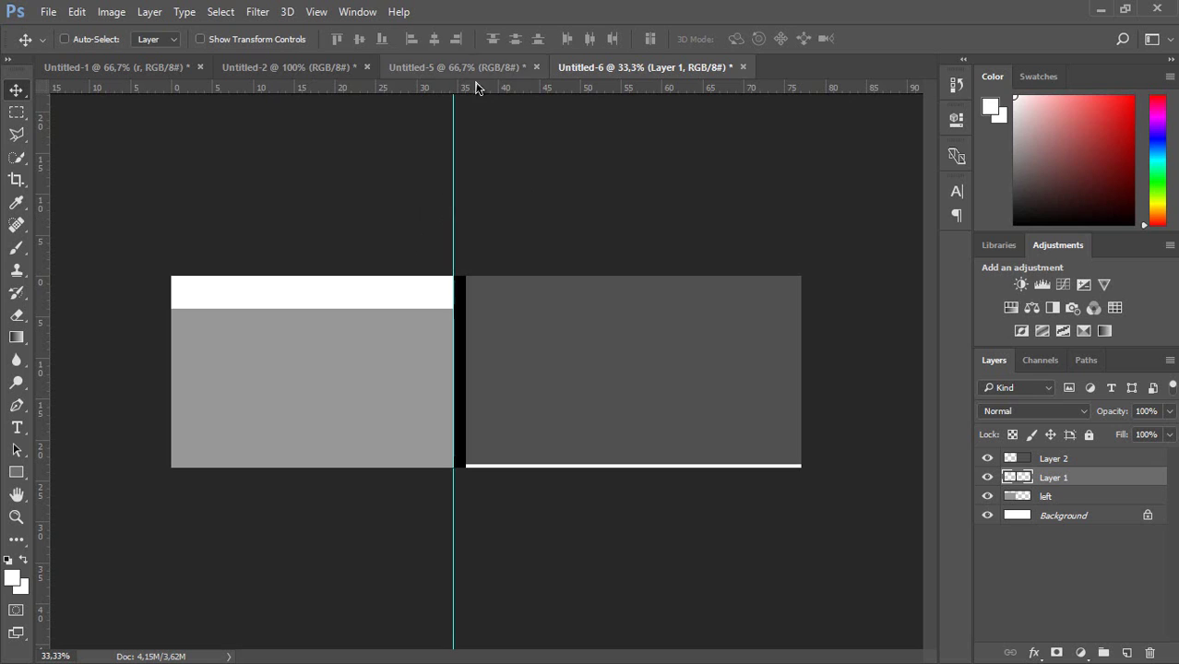
pyautogui.moveTo(43, 263); pyautogui.dragTo(463, 335)
# Step: Place a horizontal guide along the bottom edge of the dark gray rectangle
pyautogui.moveTo(492, 89); pyautogui.dragTo(447, 466)
pyautogui.scroll(5, 582, 470)
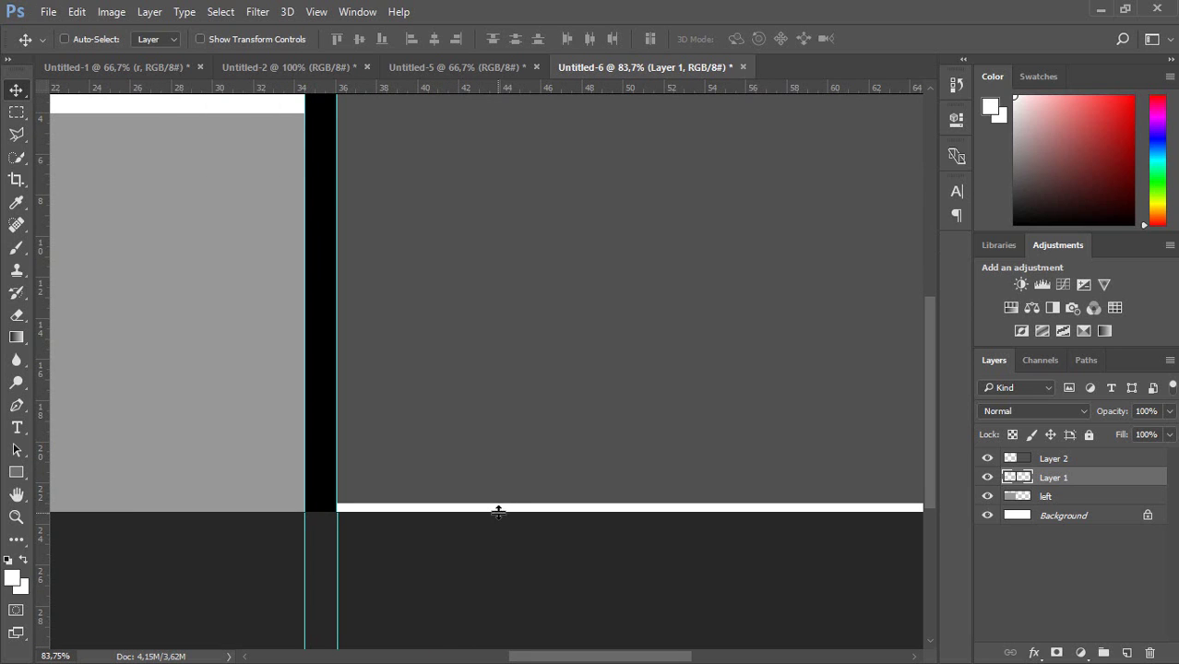
pyautogui.moveTo(496, 507)
pyautogui.mouseDown()
pyautogui.moveTo(483, 501)
pyautogui.moveTo(504, 504)
pyautogui.mouseUp()
pyautogui.scroll(-2, 350, 332)
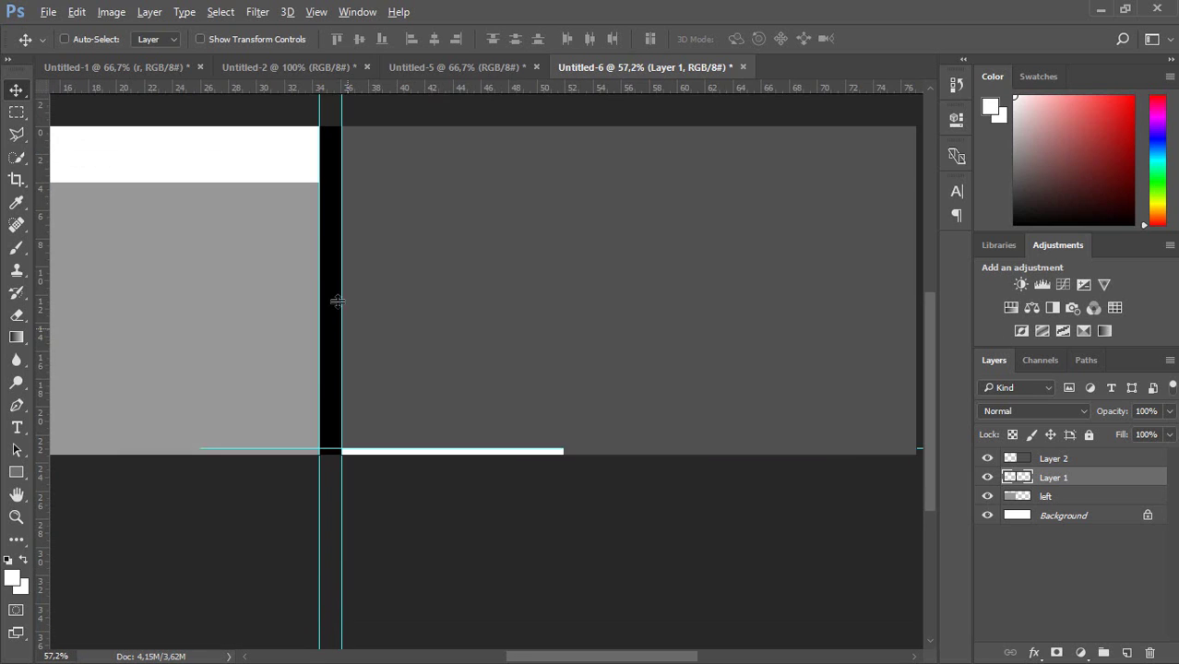
# Step: Place a horizontal guide at the top edge of the light gray rectangle and fine-tune it to match the edge exactly
pyautogui.moveTo(370, 88); pyautogui.dragTo(381, 181)
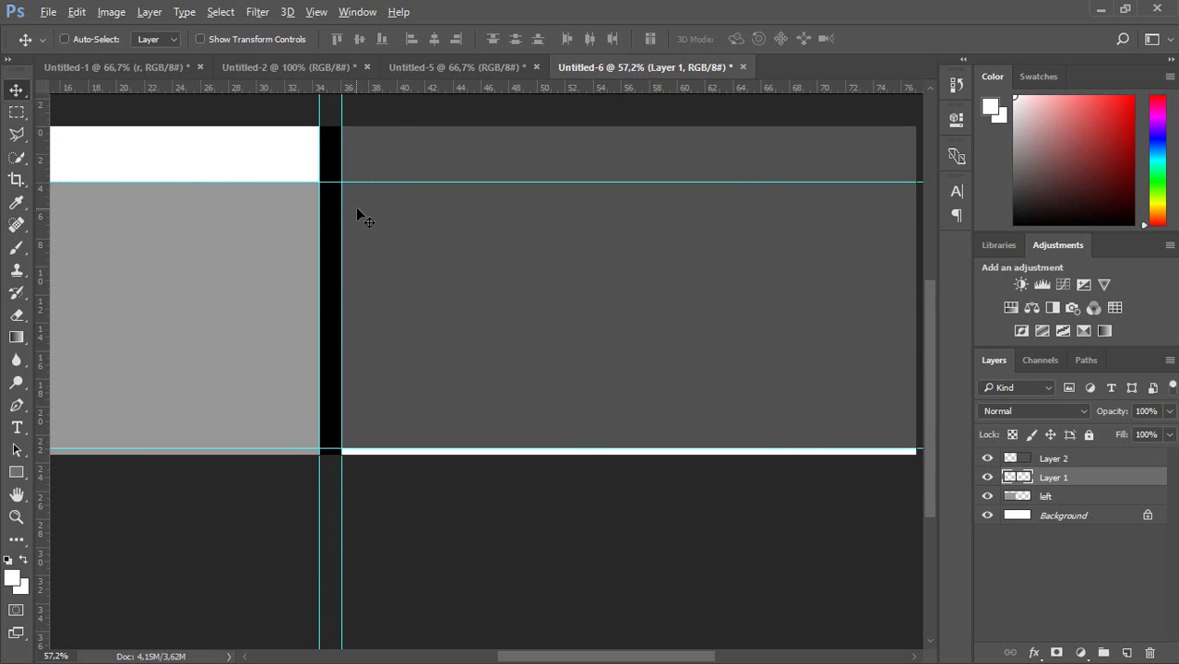
pyautogui.scroll(-2, 355, 206)
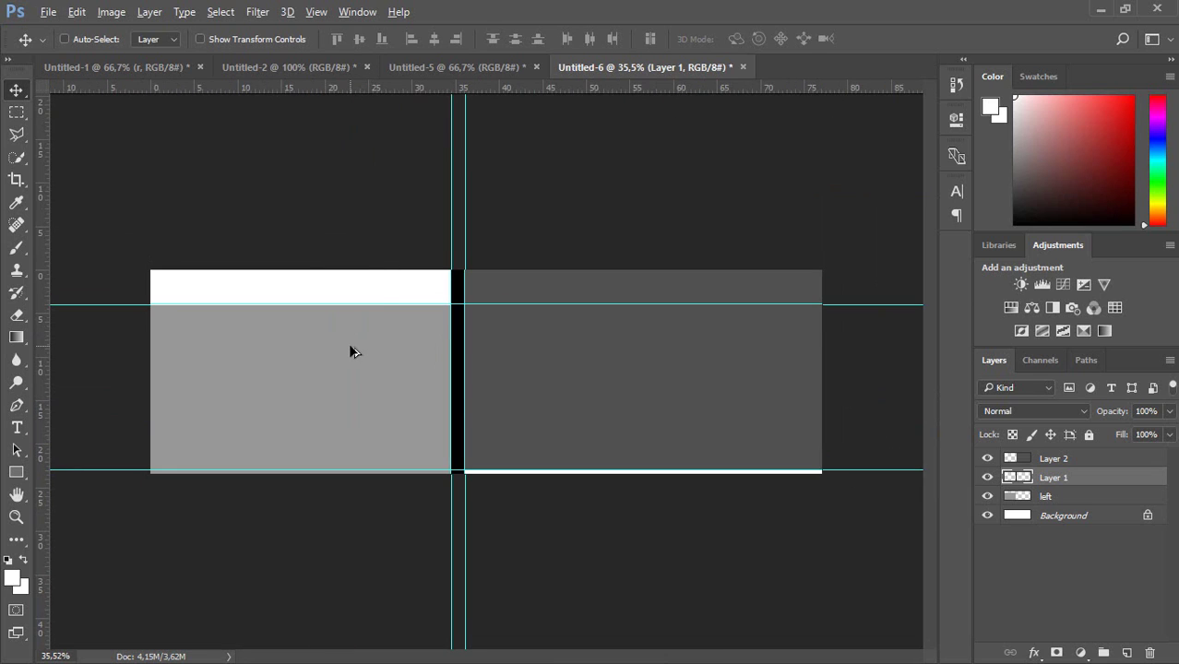
pyautogui.press('alt')
pyautogui.scroll(5, 324, 326)
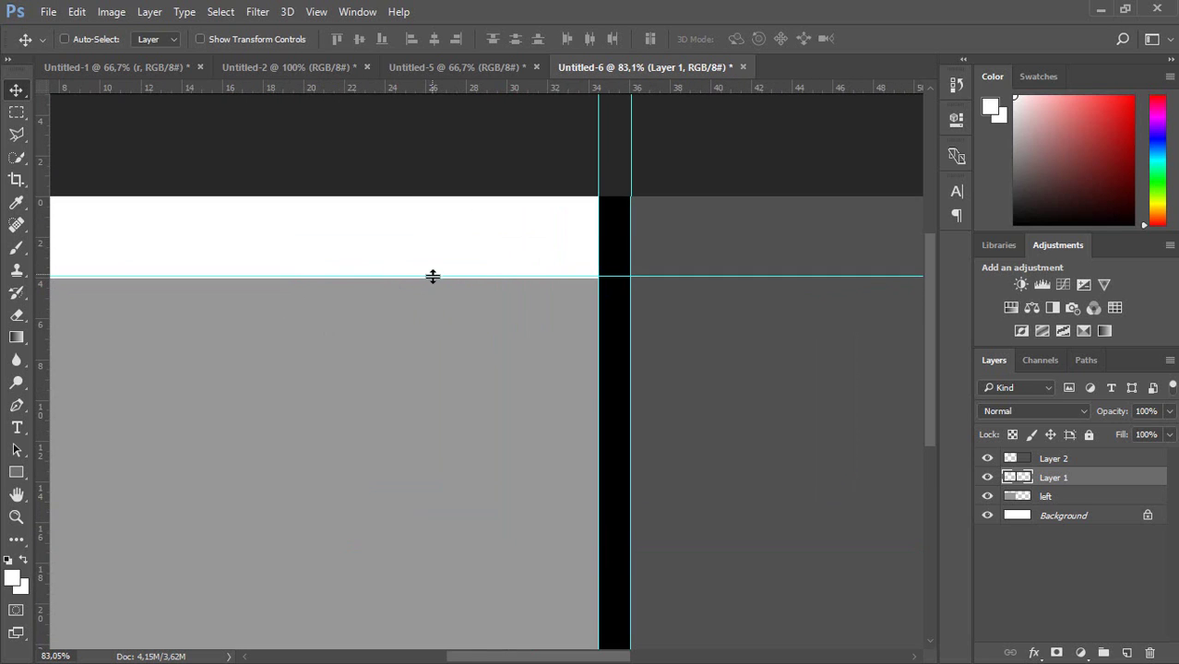
pyautogui.moveTo(431, 275); pyautogui.dragTo(424, 279)
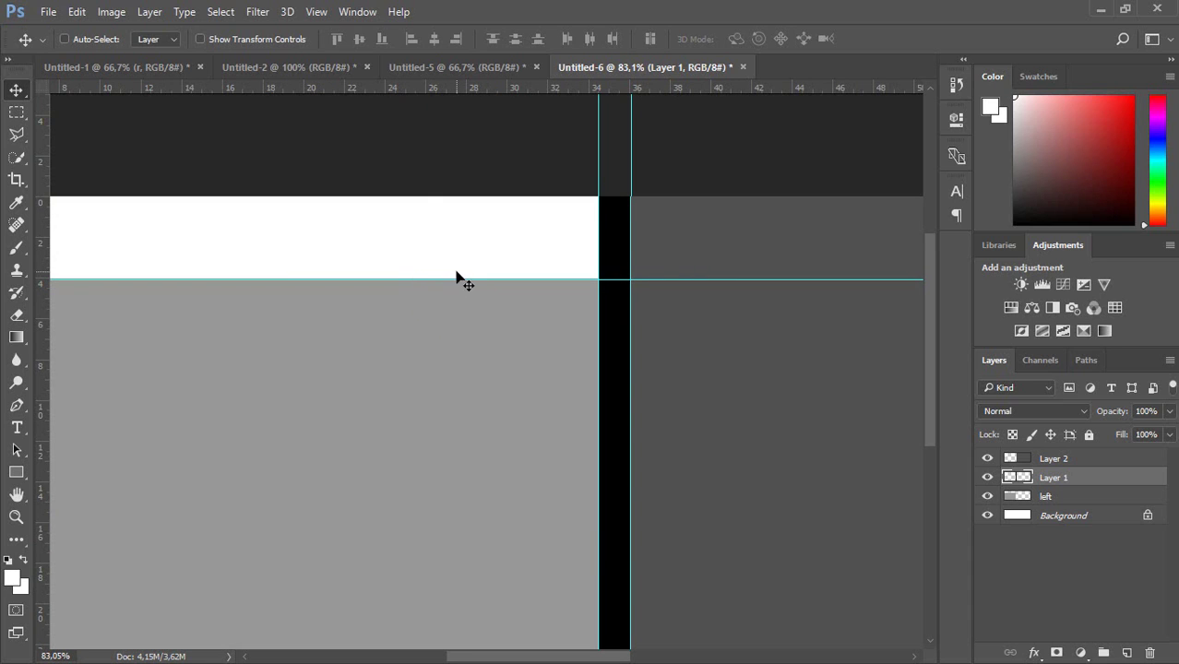
pyautogui.scroll(2, 457, 279)
pyautogui.scroll(3, 456, 279)
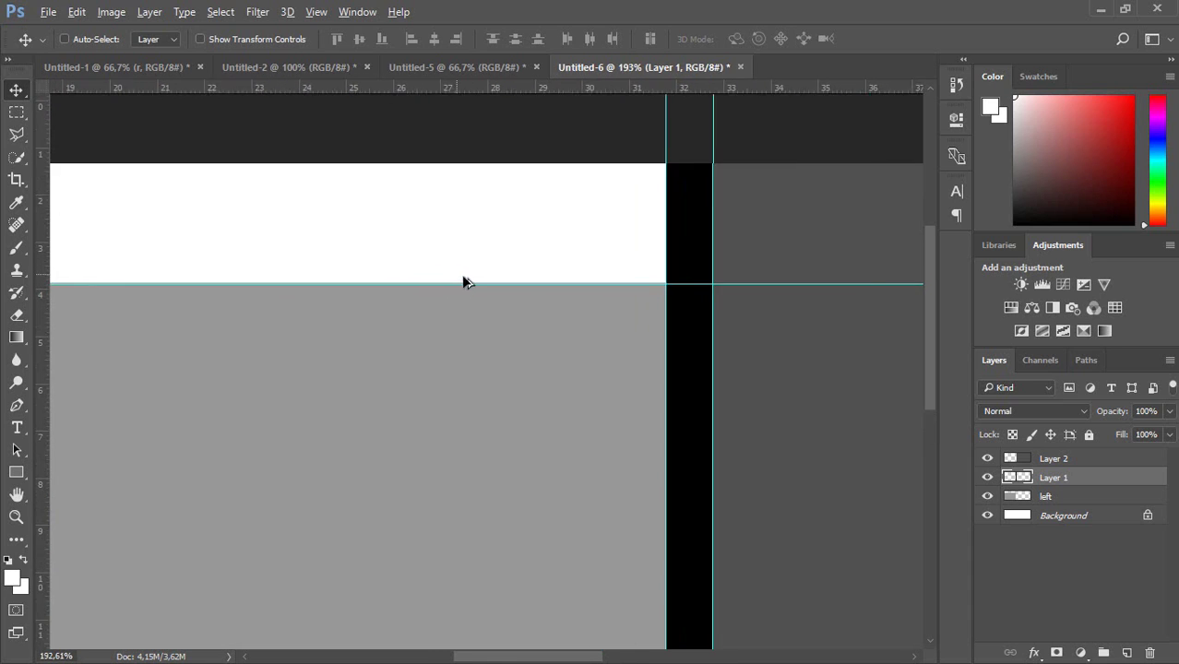
pyautogui.moveTo(550, 292); pyautogui.dragTo(546, 290)
pyautogui.scroll(-2, 642, 266)
pyautogui.scroll(-2, 642, 268)
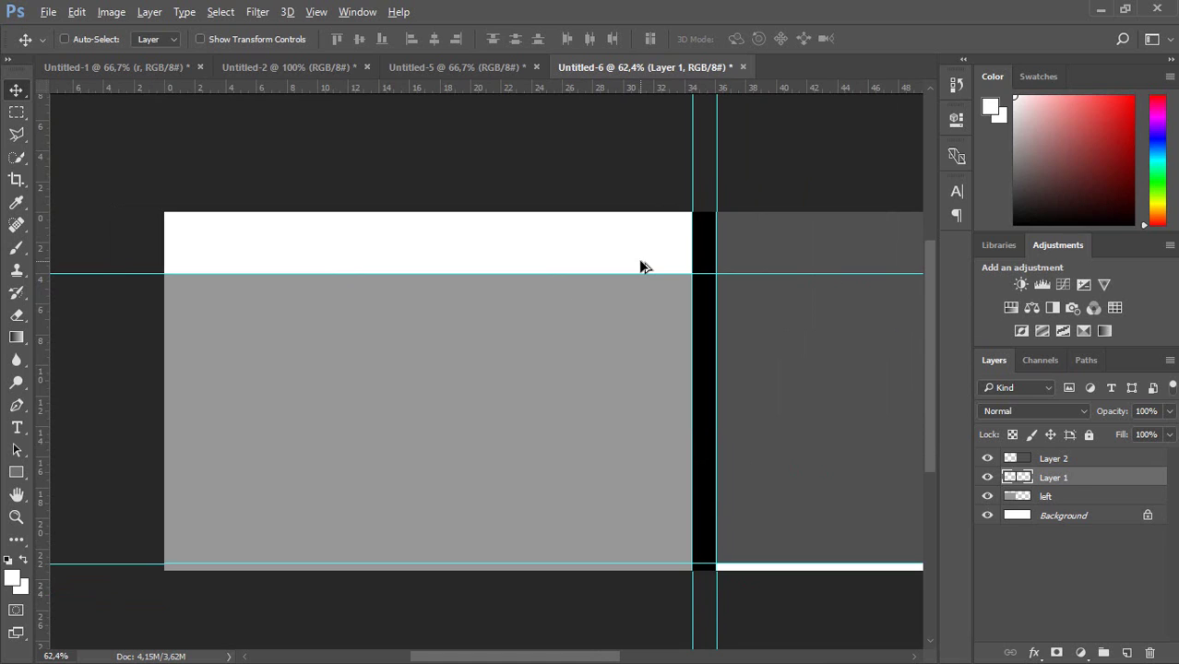
pyautogui.scroll(-3, 641, 267)
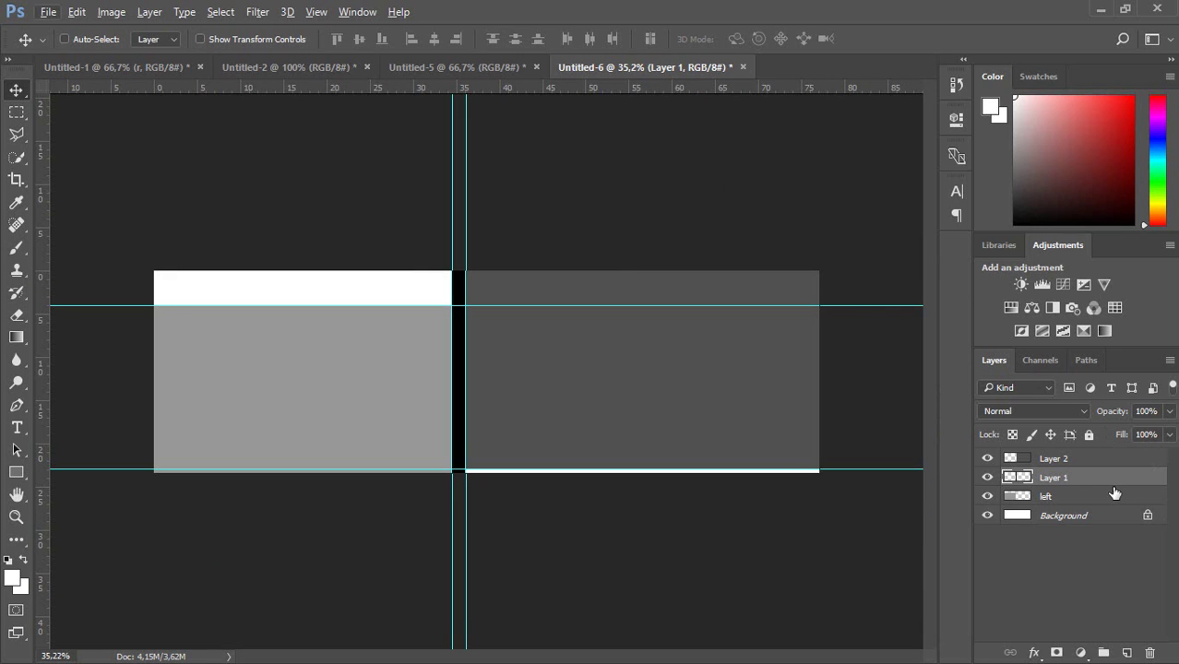
# Step: Convert all four layers, from Layer 2 down to Background, into a single smart object
pyautogui.click(1076, 460)
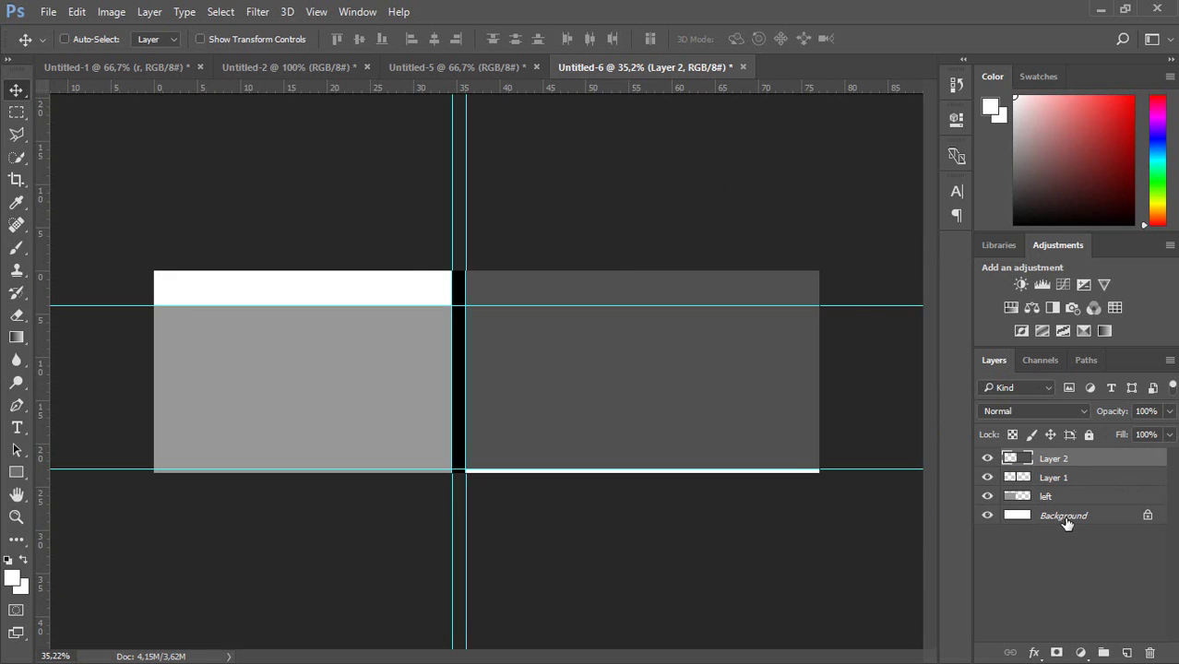
pyautogui.keyDown('shift'); pyautogui.click(1065, 517); pyautogui.keyUp('shift')
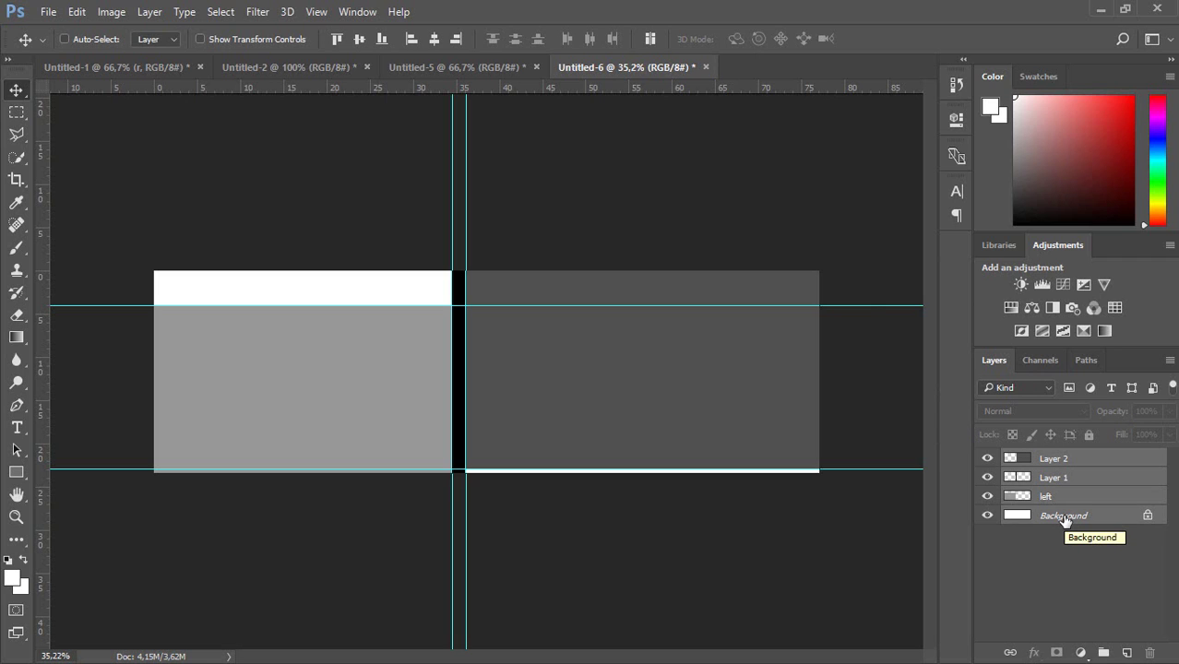
pyautogui.rightClick(1066, 520)
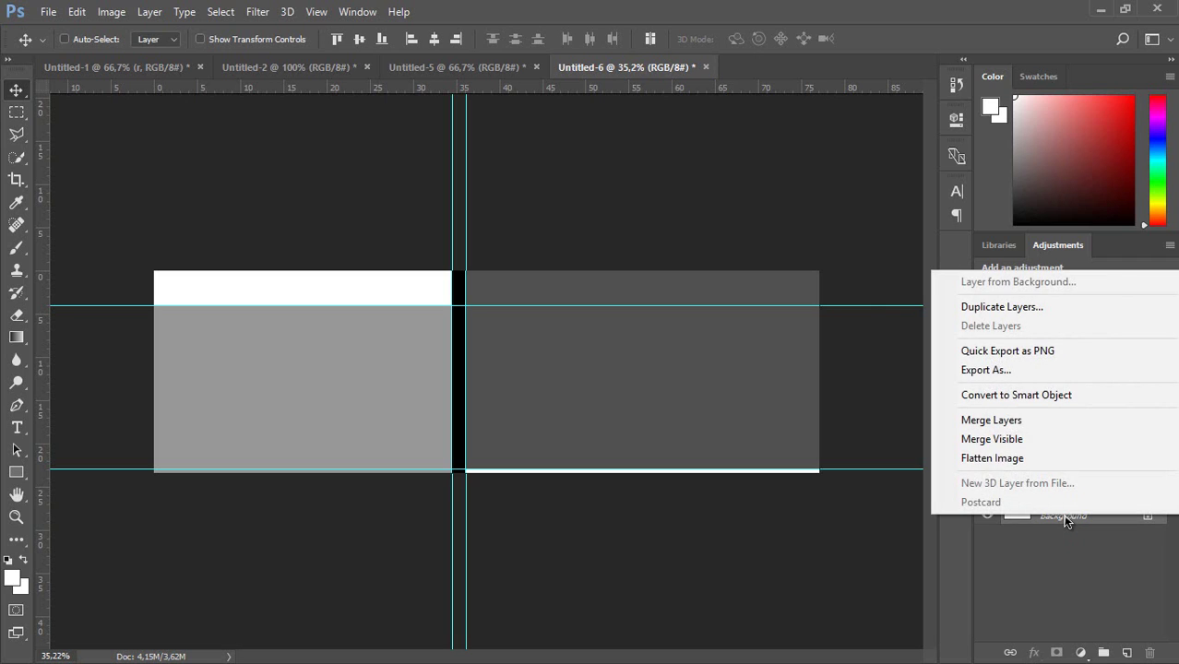
pyautogui.click(1010, 397)
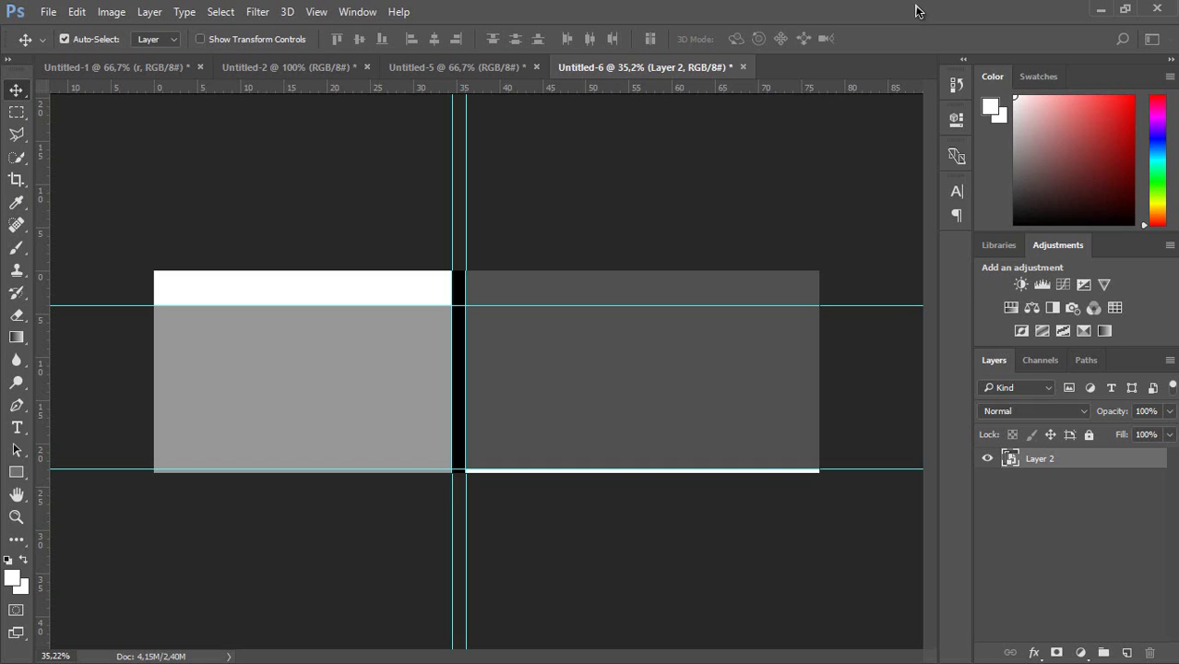
# Step: Create a new white 2726 x 768 px document at 72 ppi in RGB Color mode
pyautogui.hotkey('ctrl', 'n')
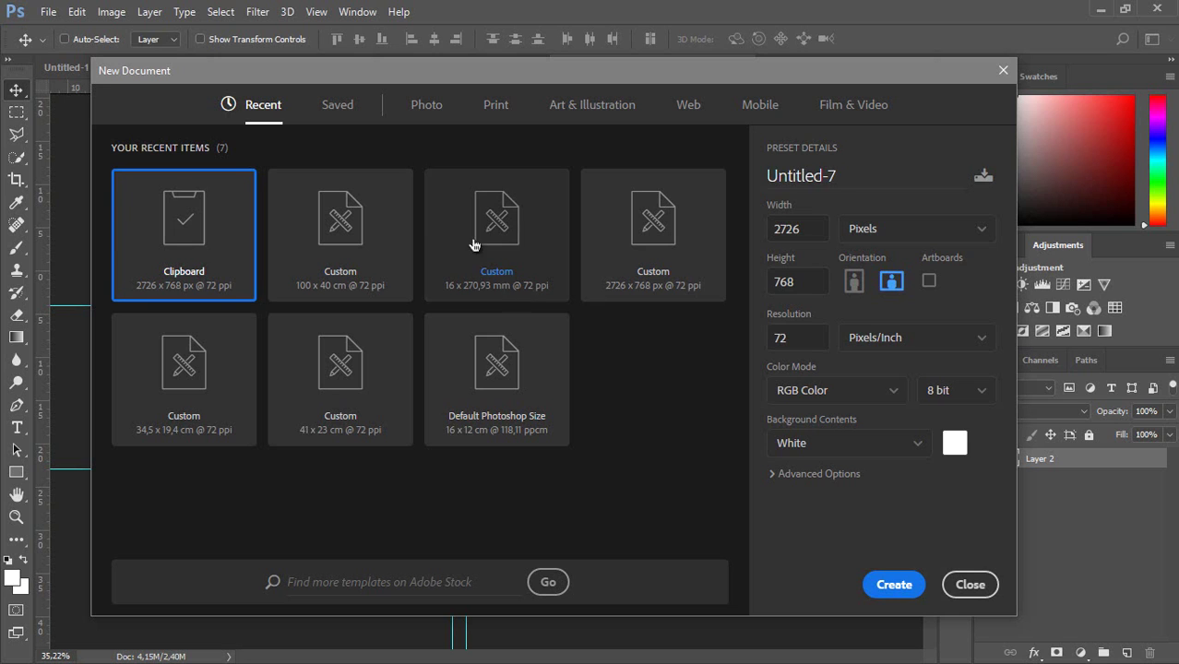
pyautogui.click(891, 582)
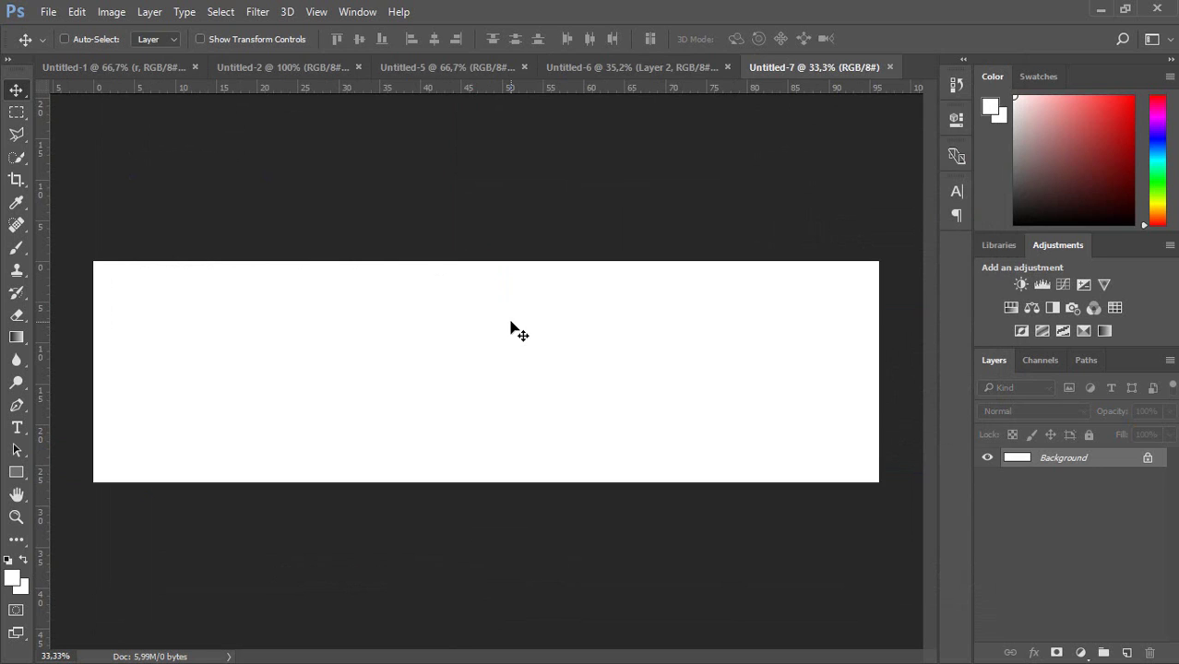
pyautogui.hotkey('ctrl', 'v')
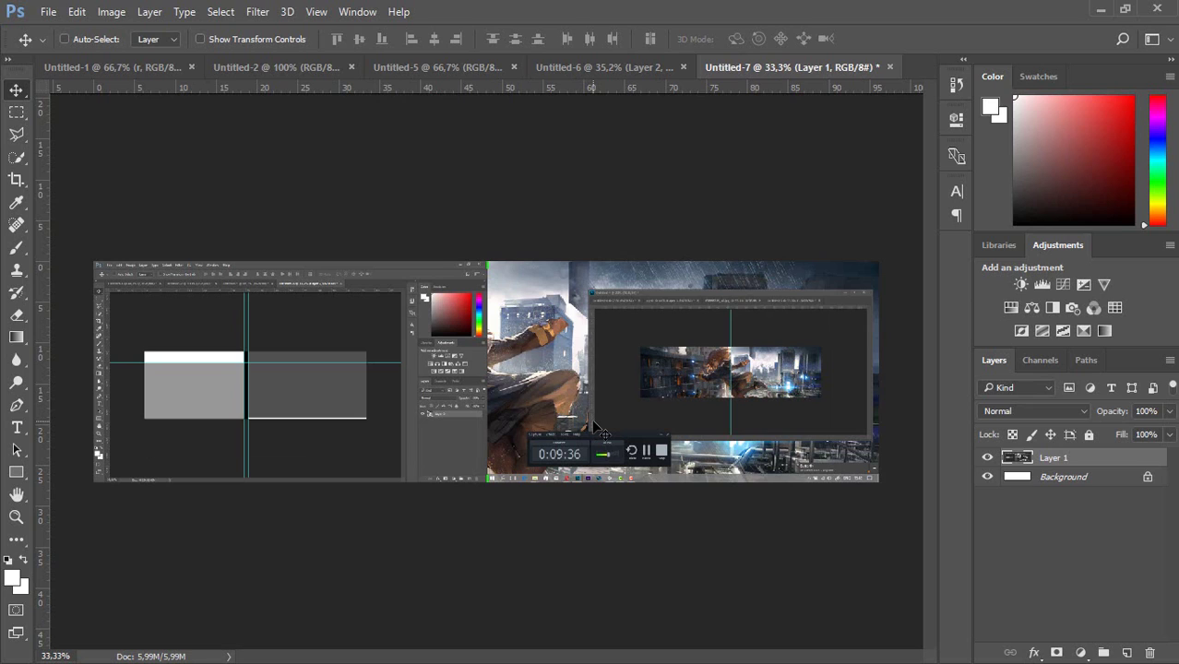
pyautogui.press('ctrl')
pyautogui.moveTo(1100, 461); pyautogui.dragTo(1150, 652)
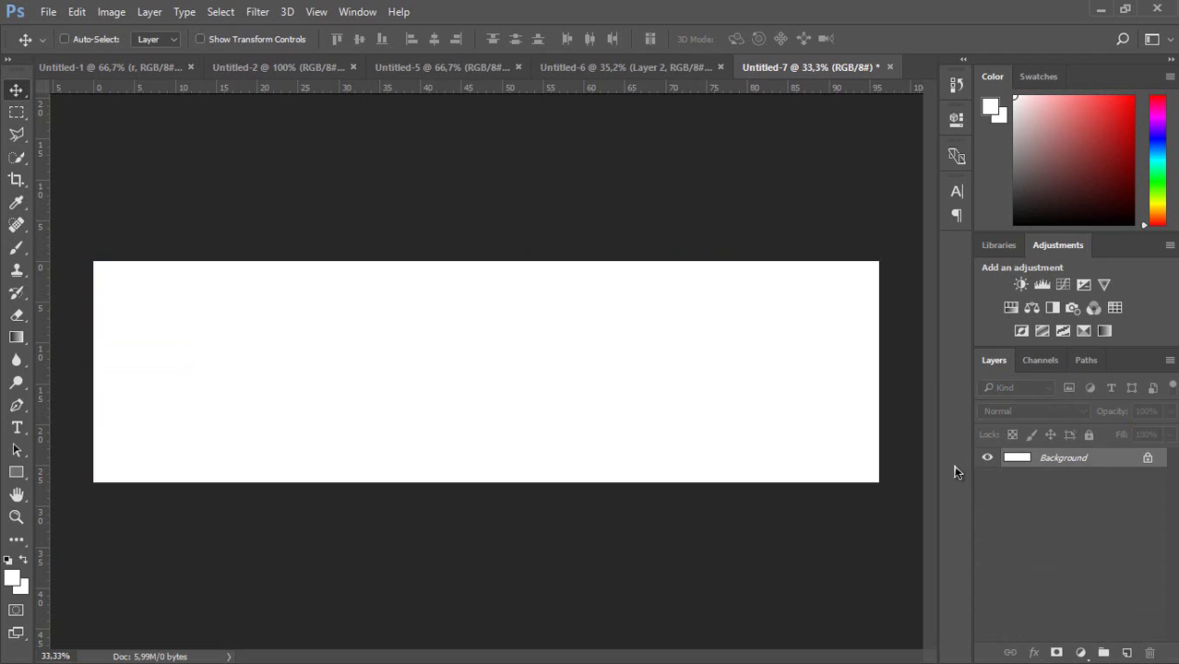
# Step: Copy the Layer 2 smart object from the Untitled-6 document into Untitled-7, centred on the canvas
pyautogui.click(573, 74)
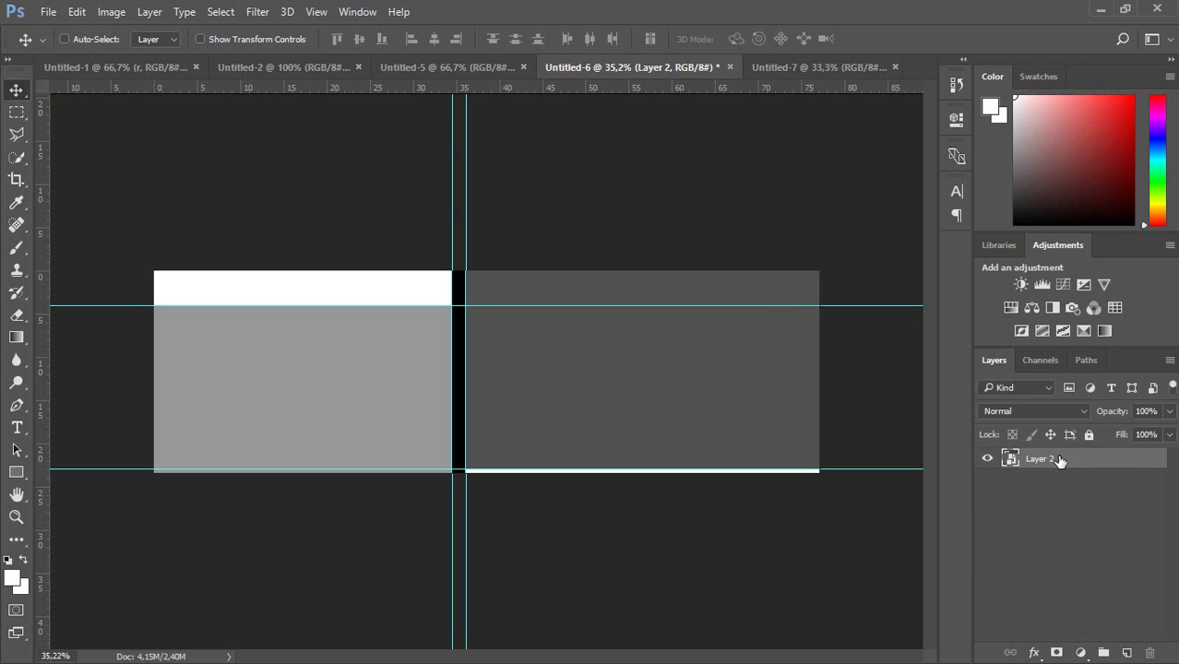
pyautogui.moveTo(1059, 460); pyautogui.dragTo(494, 373)
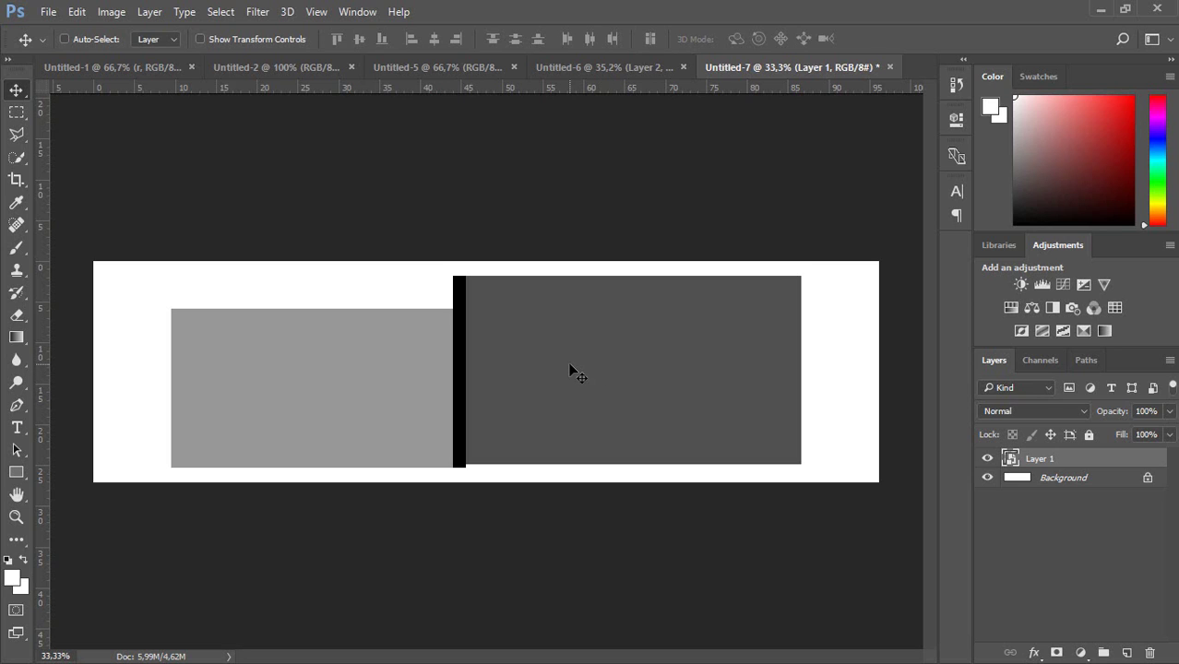
pyautogui.moveTo(559, 360)
pyautogui.mouseDown()
pyautogui.moveTo(567, 353)
pyautogui.moveTo(559, 367)
pyautogui.mouseUp()
pyautogui.click(616, 70)
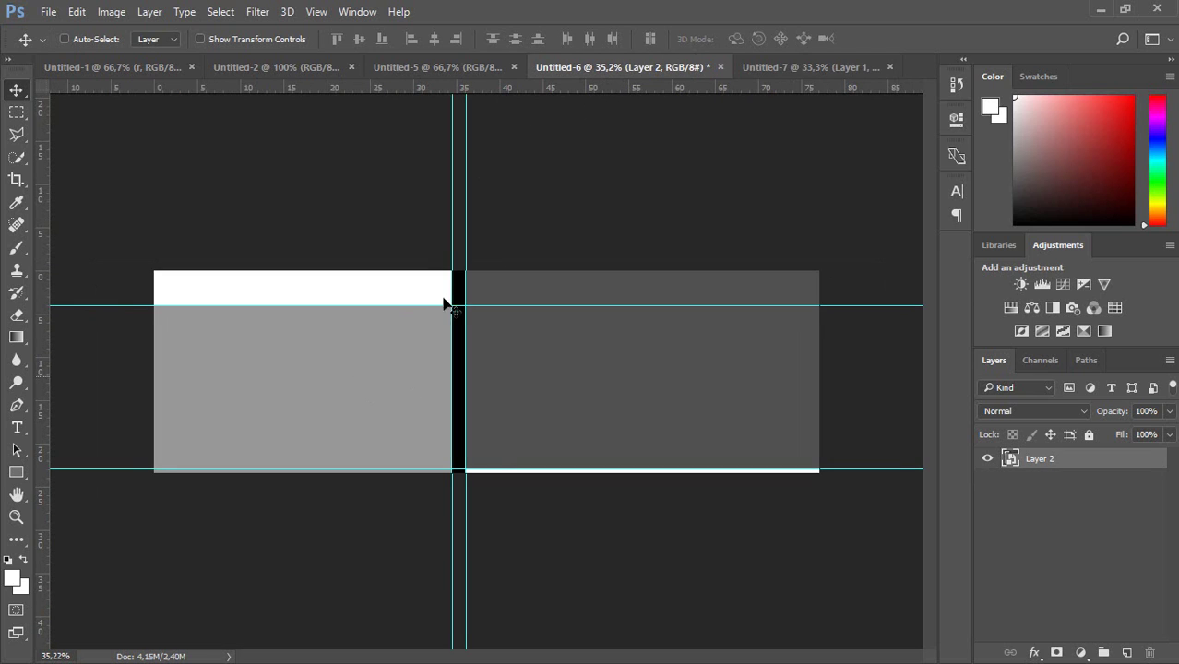
pyautogui.click(790, 68)
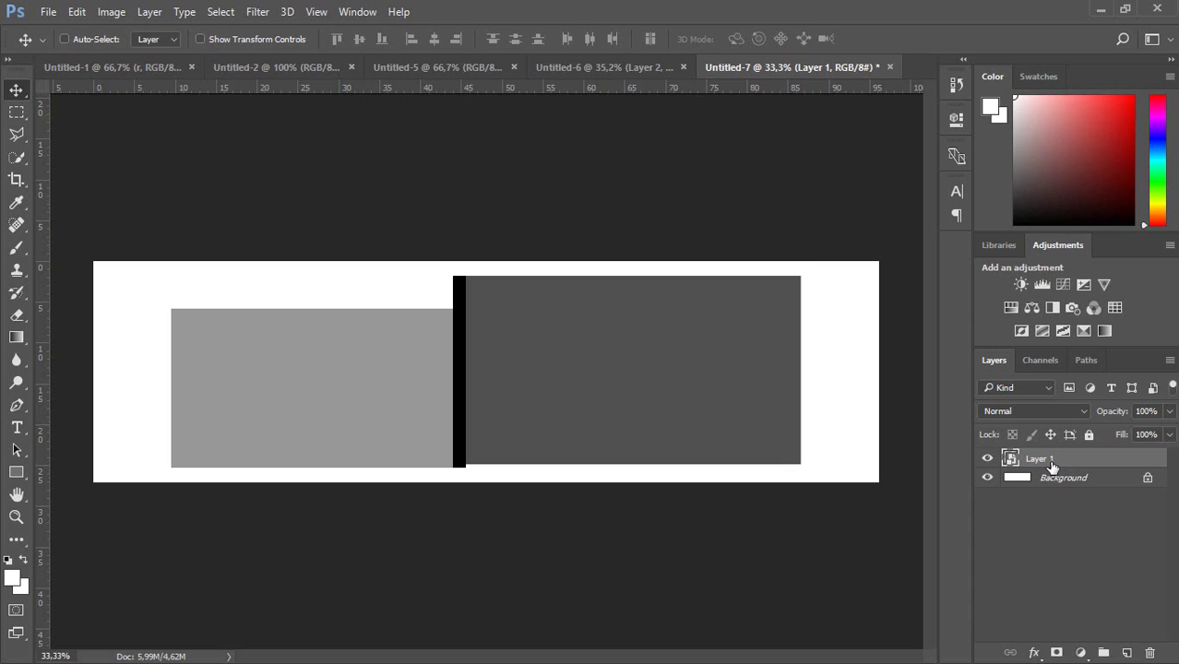
# Step: Duplicate the Layer 1 smart object, hide the copy and make the original the active layer
pyautogui.press('ctrl')
pyautogui.hotkey('ctrl', 'j')
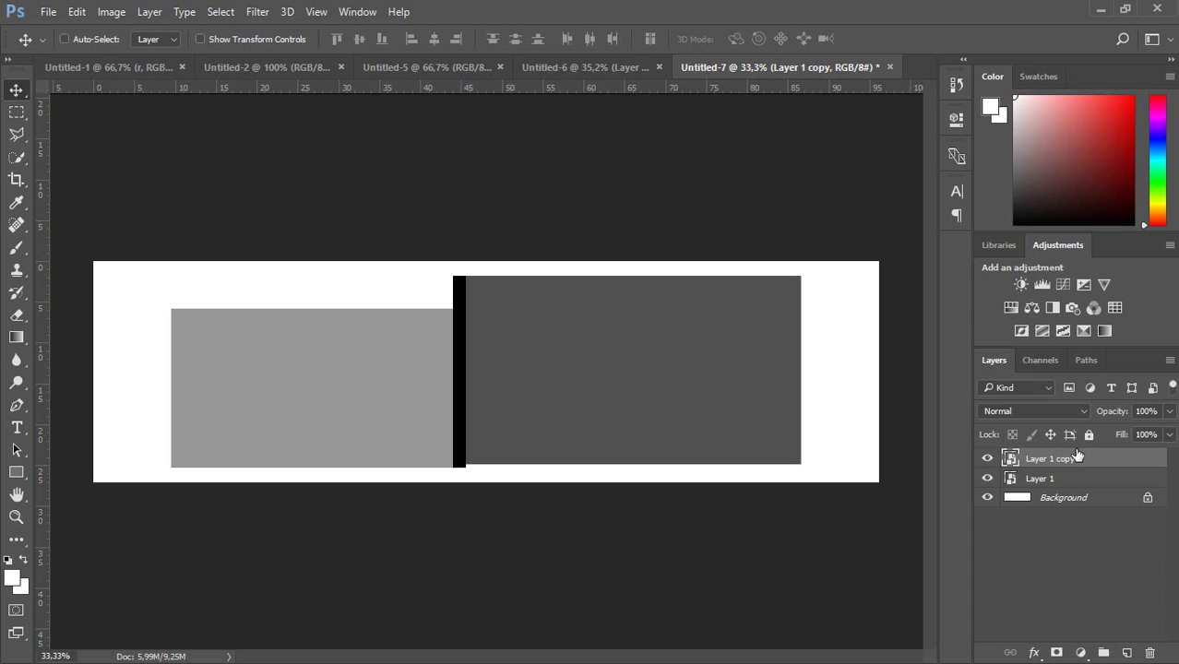
pyautogui.click(987, 459)
pyautogui.click(1004, 480)
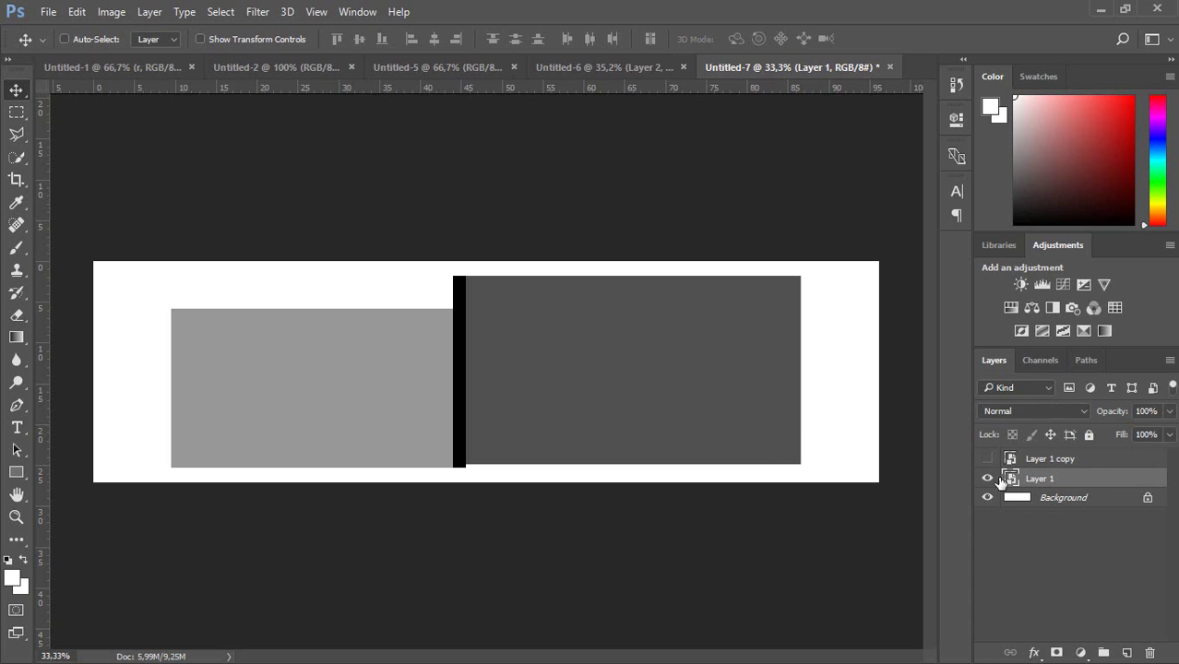
# Step: Place a vertical guide at the canvas centre and align Layer 1 with the canvas's upper-right corner
pyautogui.moveTo(488, 366); pyautogui.dragTo(518, 374)
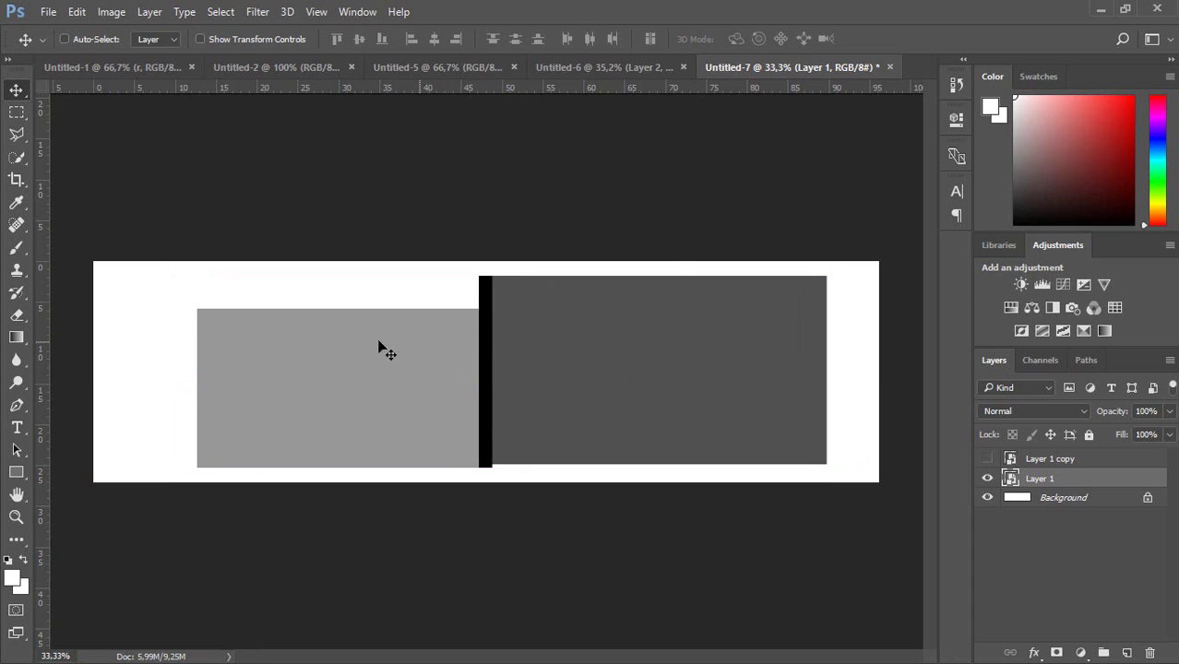
pyautogui.moveTo(560, 348); pyautogui.dragTo(635, 459)
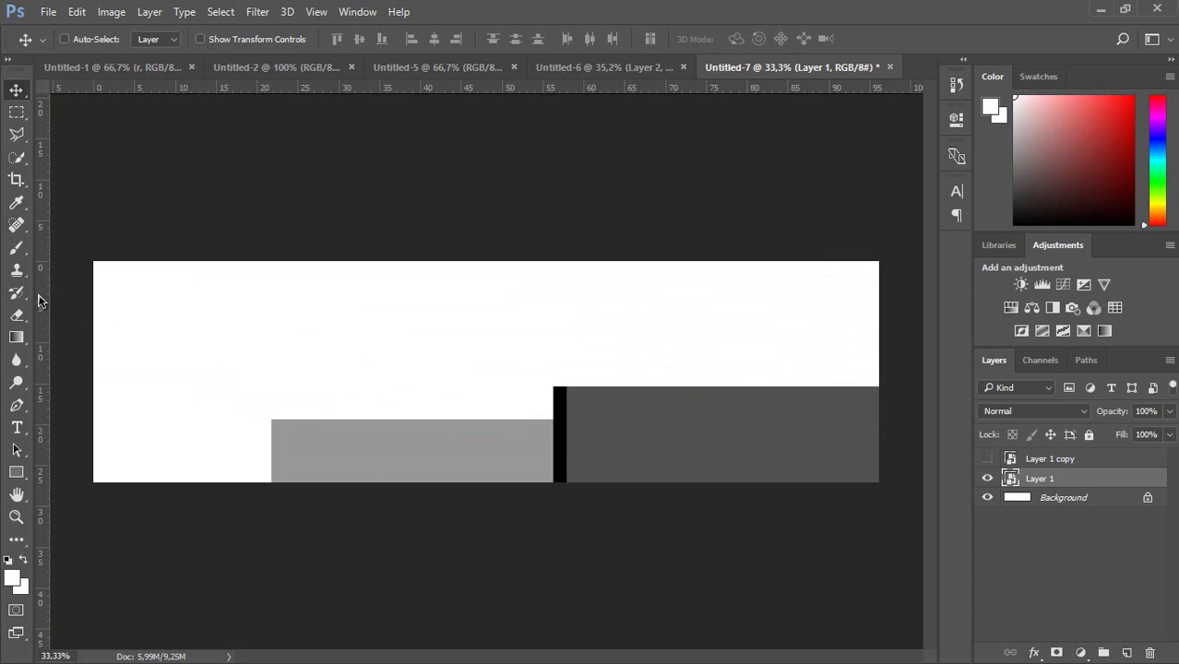
pyautogui.moveTo(41, 302); pyautogui.dragTo(487, 376)
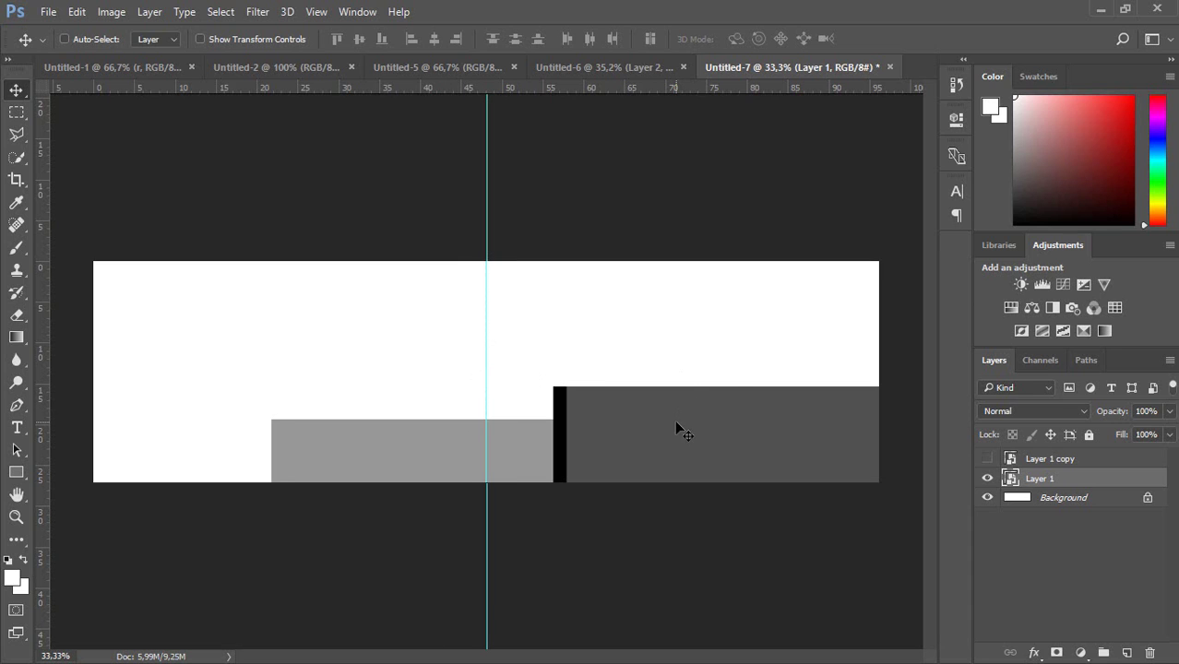
pyautogui.moveTo(679, 427); pyautogui.dragTo(653, 306)
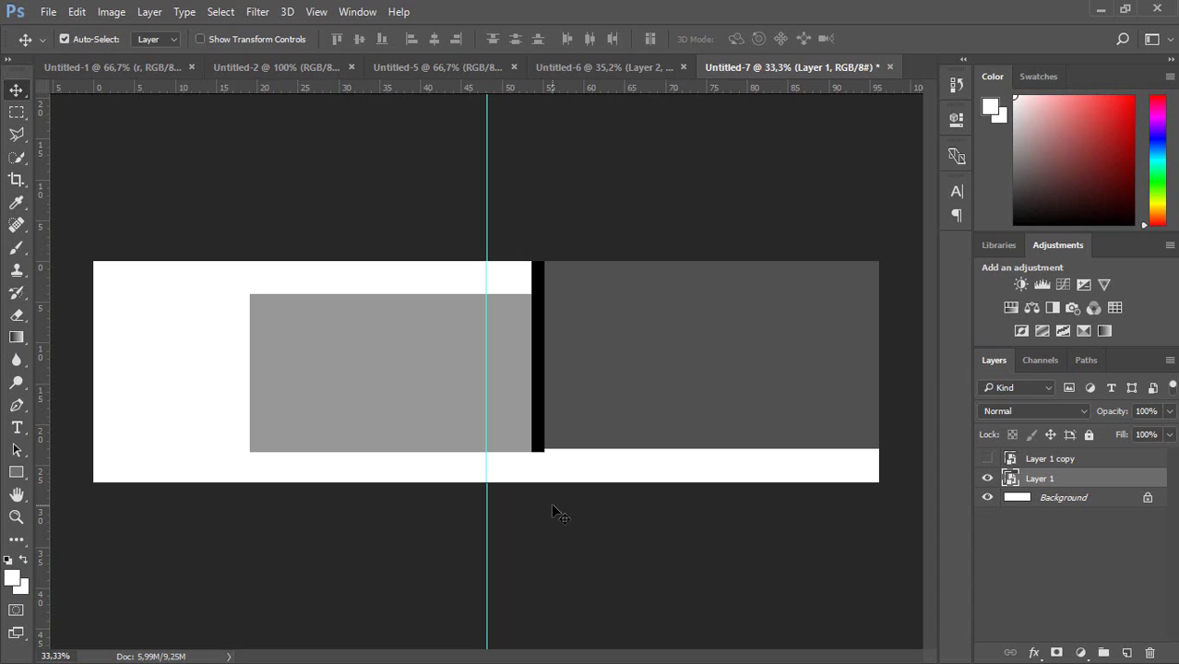
# Step: Scale Layer 1 to about 117.7% so its dark gray rectangle fills the canvas half to the right of the guide
pyautogui.hotkey('ctrl', 't')
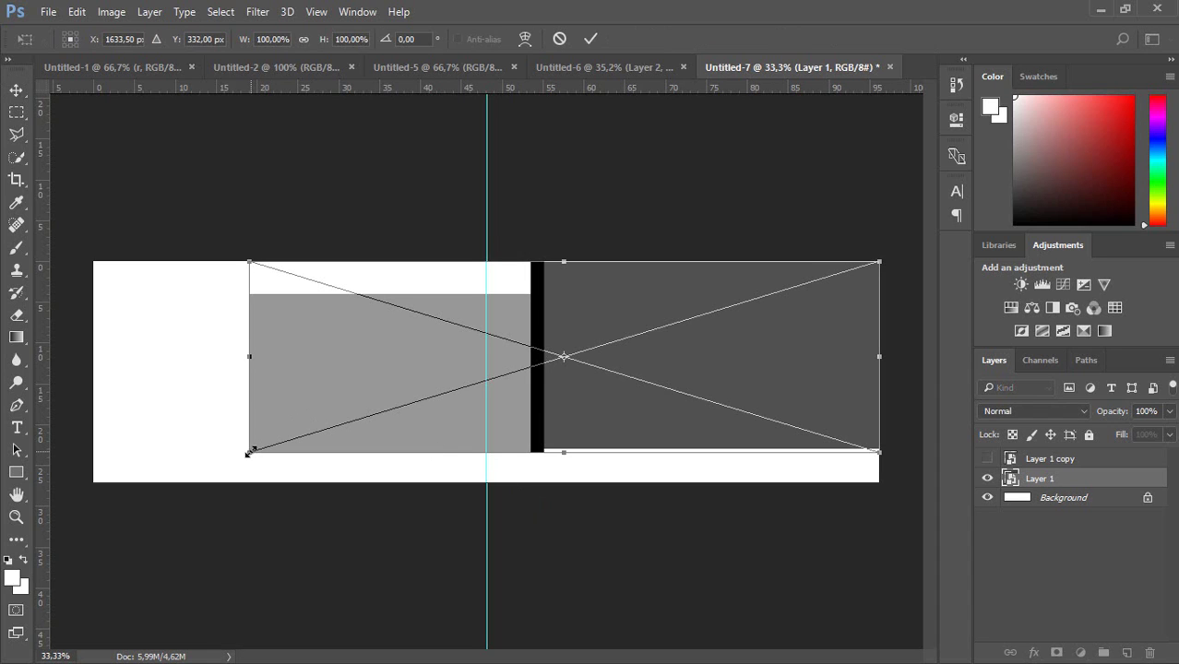
pyautogui.moveTo(247, 452); pyautogui.dragTo(141, 489)
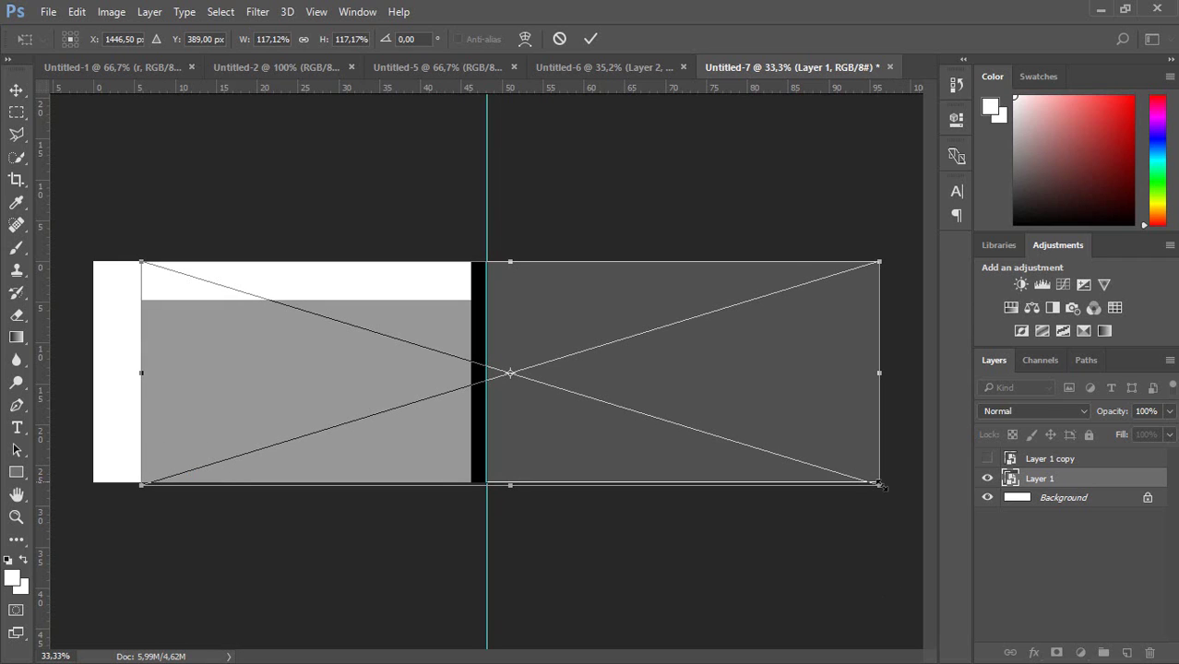
pyautogui.moveTo(881, 486); pyautogui.dragTo(886, 489)
pyautogui.press('Left')
pyautogui.press('Left')
pyautogui.press('Left')
pyautogui.press('Left')
pyautogui.press('Left')
pyautogui.press('Left')
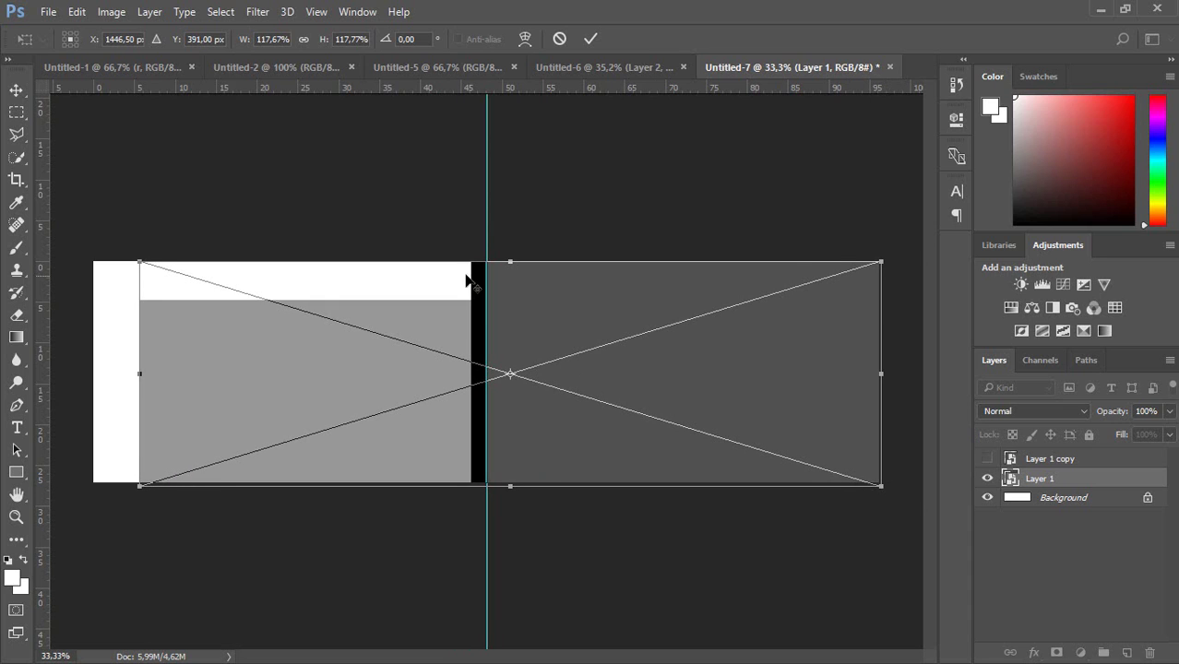
pyautogui.scroll(4, 469, 277)
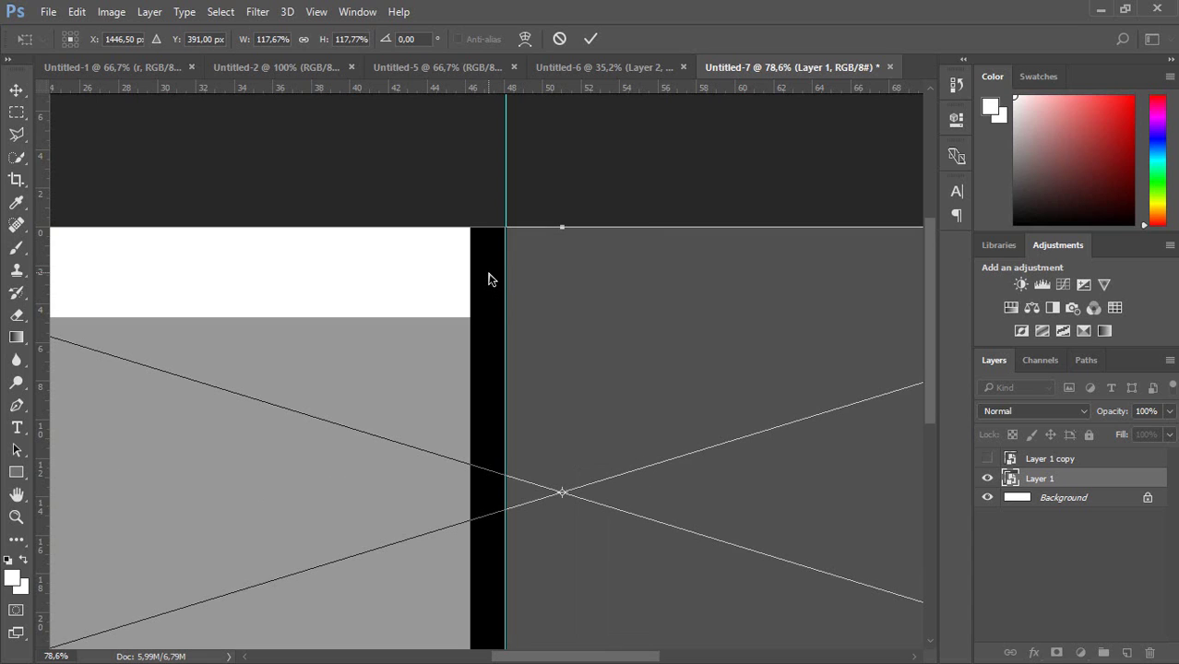
pyautogui.click(17, 91)
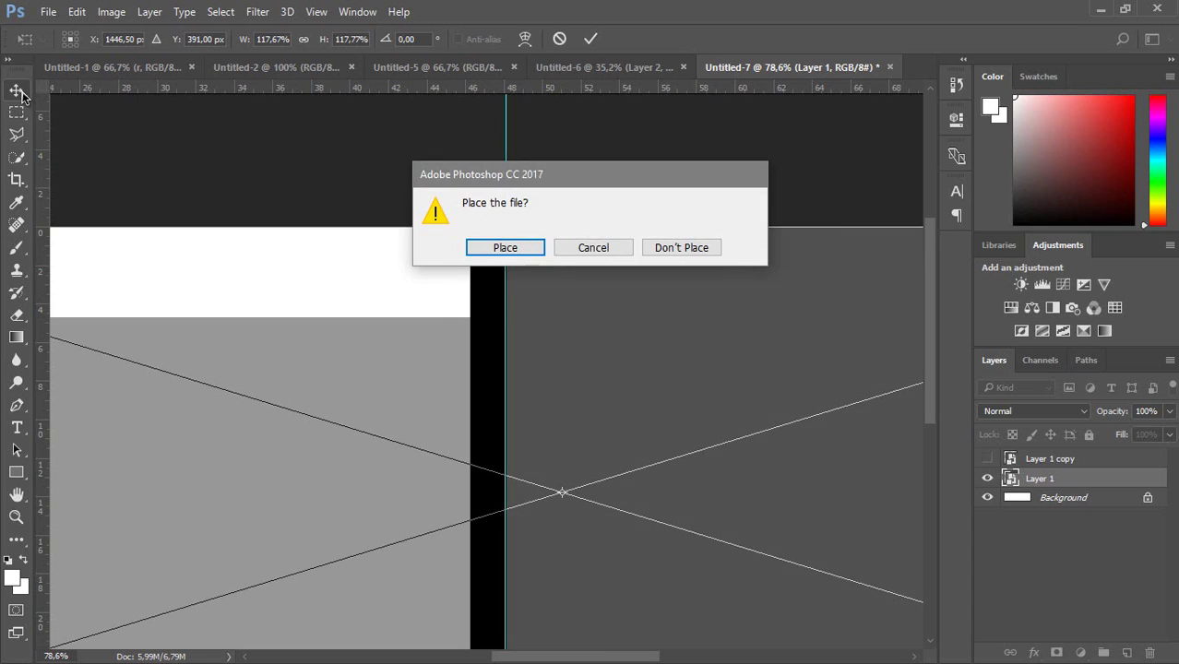
pyautogui.press('Return')
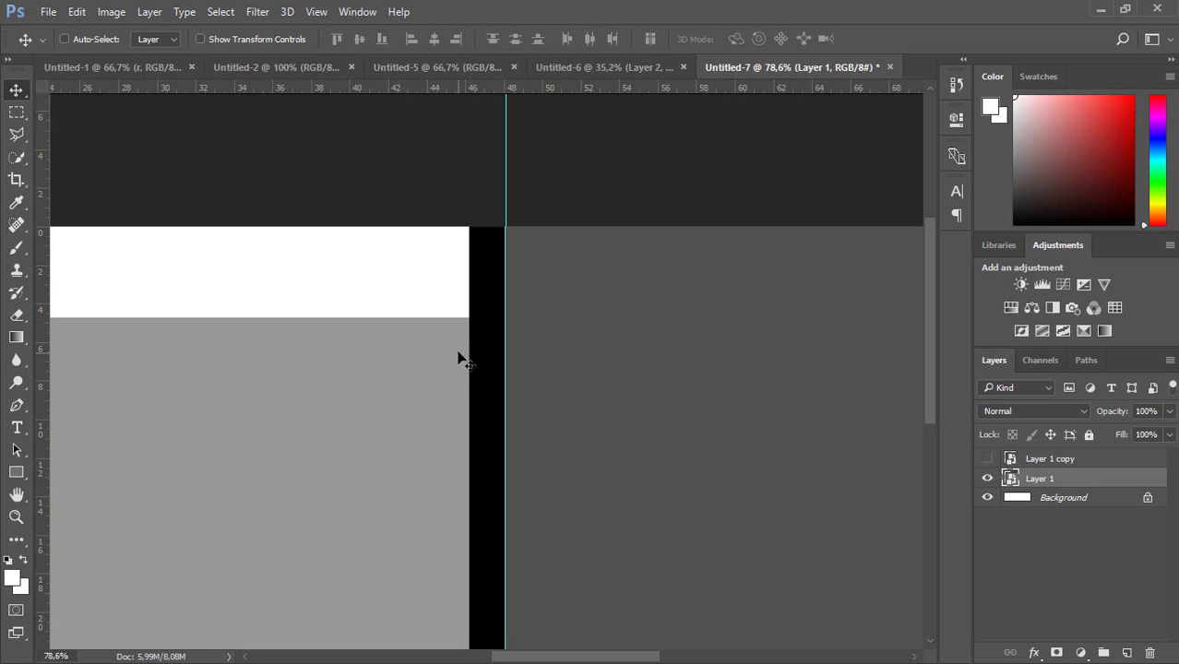
pyautogui.scroll(-5, 456, 355)
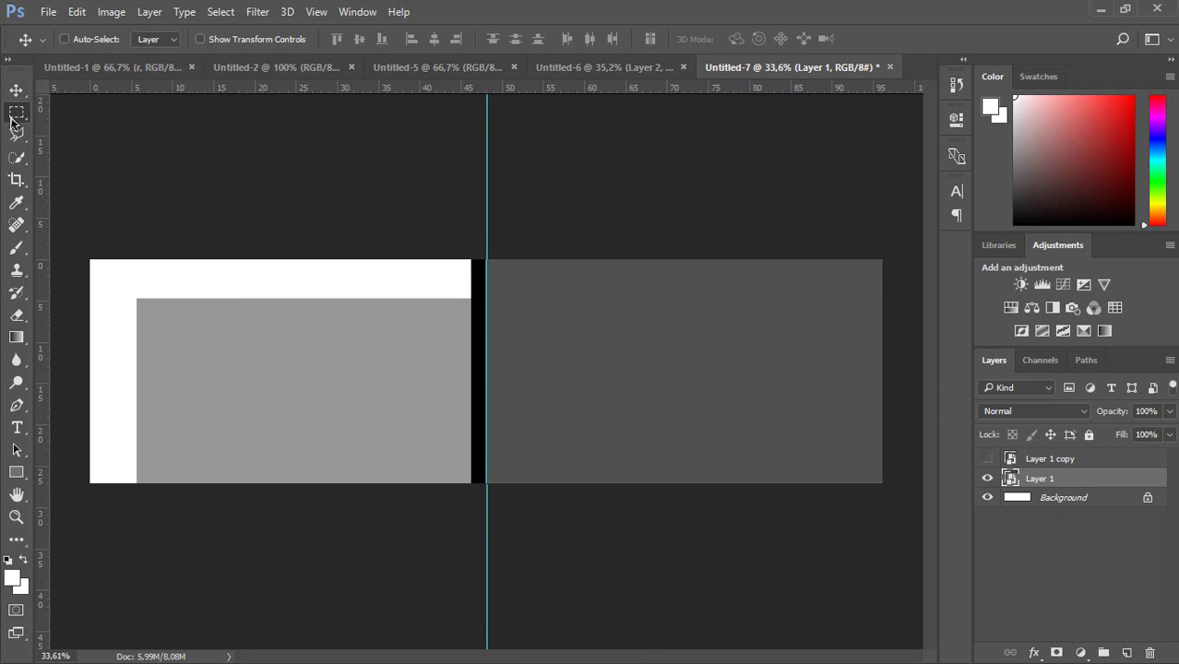
# Step: Add a layer mask to Layer 1 that hides the canvas half left of the guide and shows the right half
pyautogui.click(17, 112)
pyautogui.moveTo(93, 261); pyautogui.dragTo(487, 524)
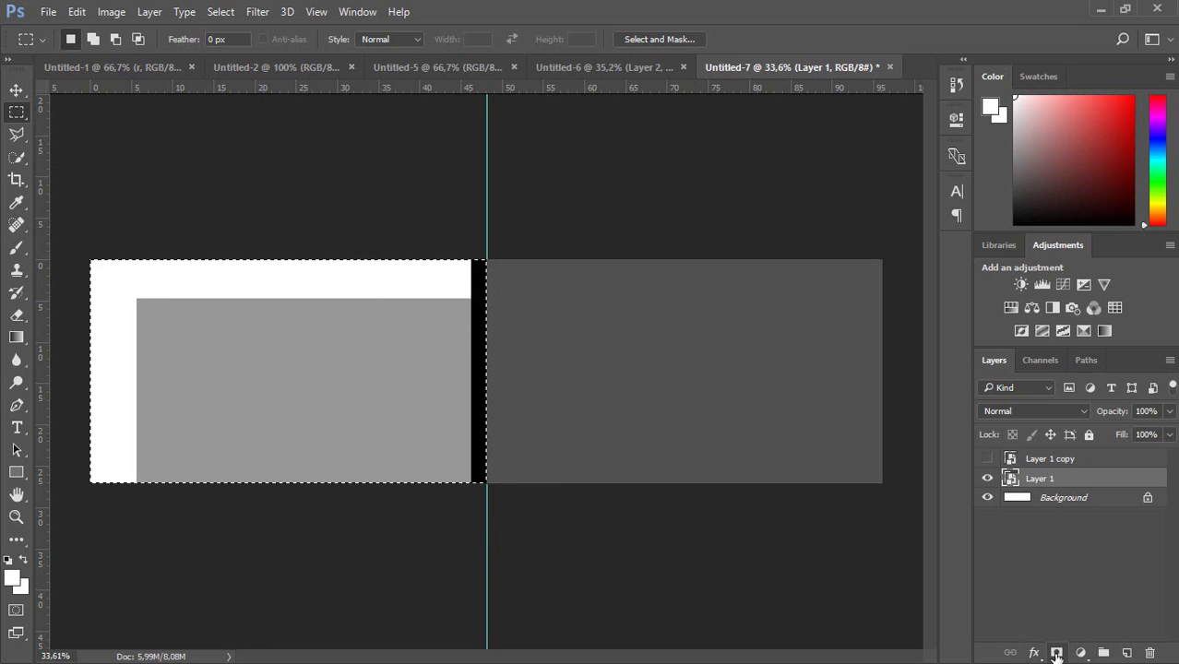
pyautogui.click(1057, 653)
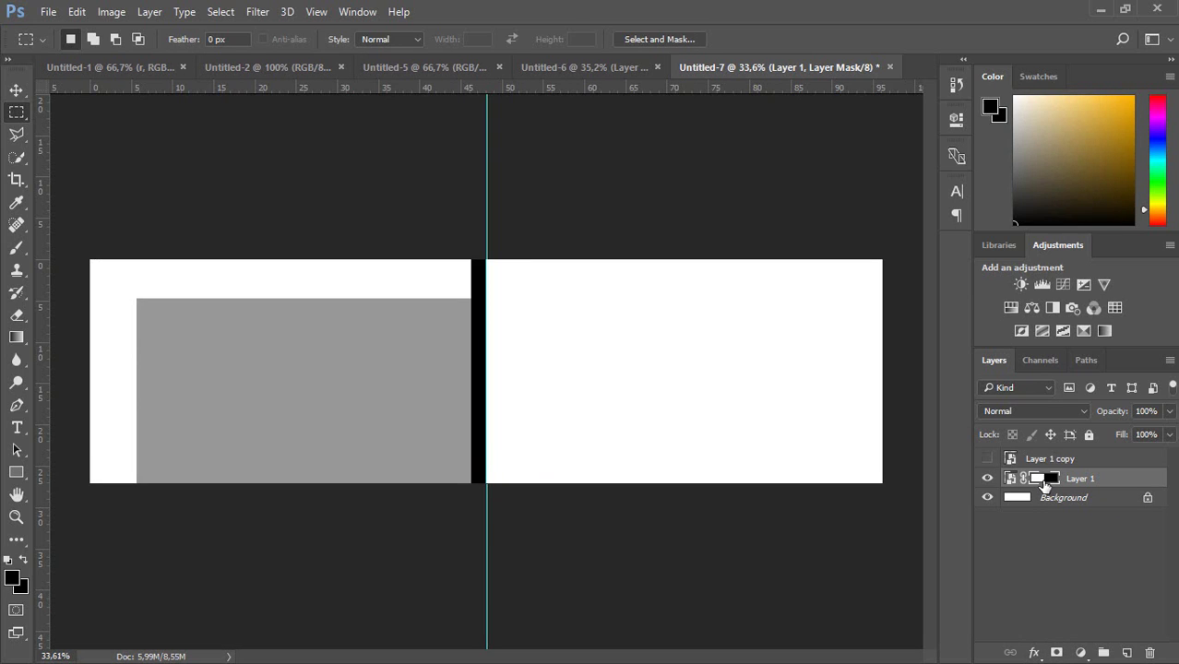
pyautogui.hotkey('ctrl', 'i')
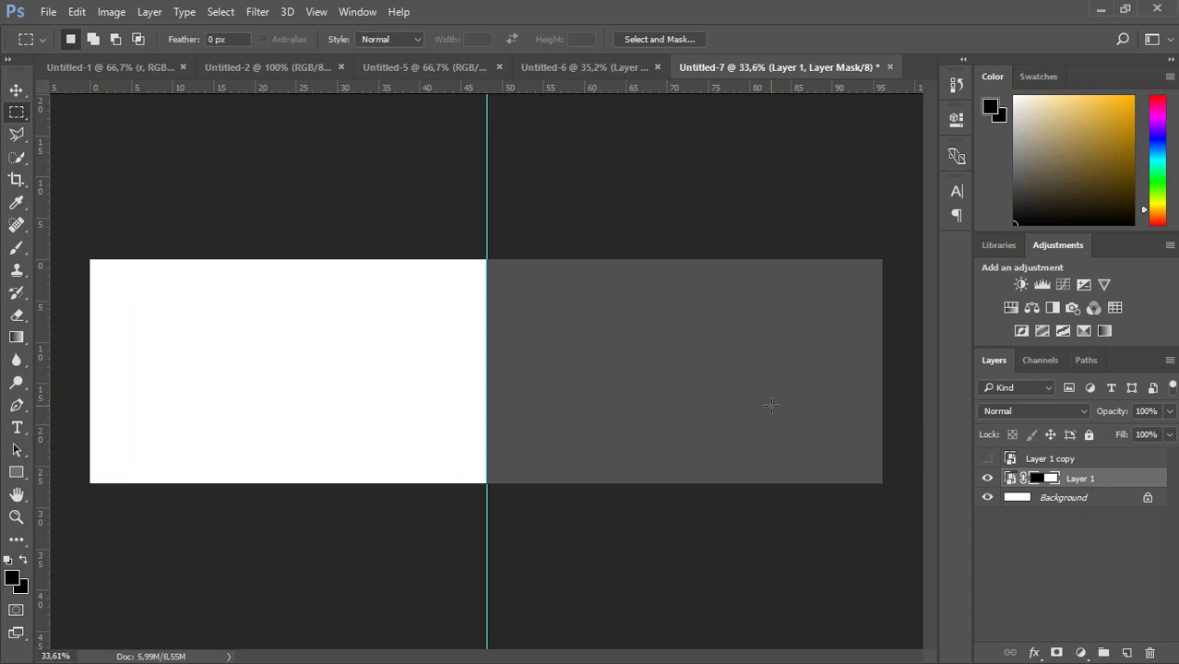
# Step: Show Layer 1 copy and align it with the canvas's lower-left corner
pyautogui.click(987, 460)
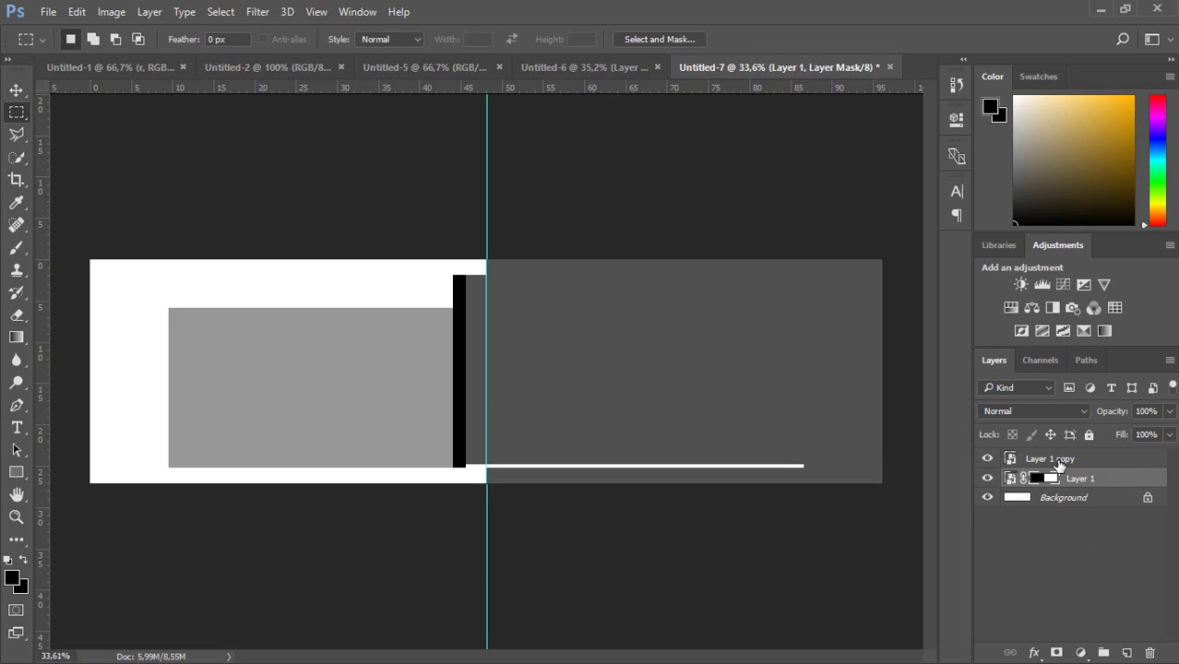
pyautogui.click(1058, 463)
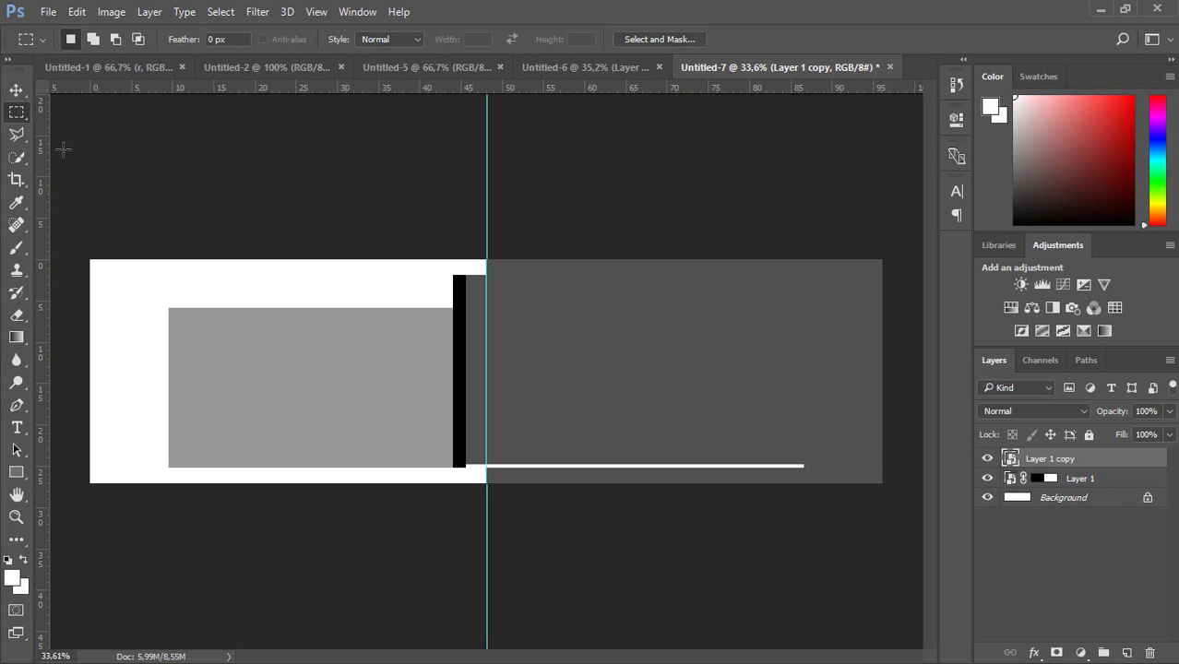
pyautogui.moveTo(377, 374); pyautogui.dragTo(294, 351)
pyautogui.hotkey('ctrl', 'd')
pyautogui.click(15, 89)
pyautogui.moveTo(416, 458); pyautogui.dragTo(295, 414)
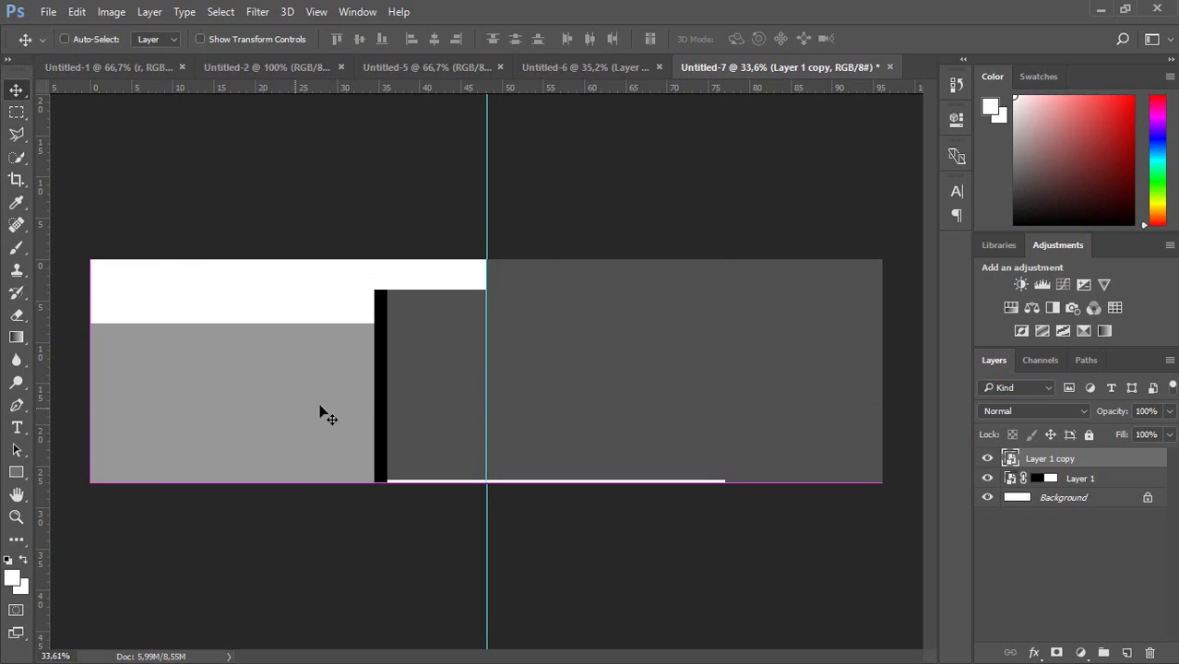
# Step: Scale Layer 1 copy to about 139.45% so its light gray rectangle fills the left half, and move it below Layer 1
pyautogui.hotkey('ctrl', 't')
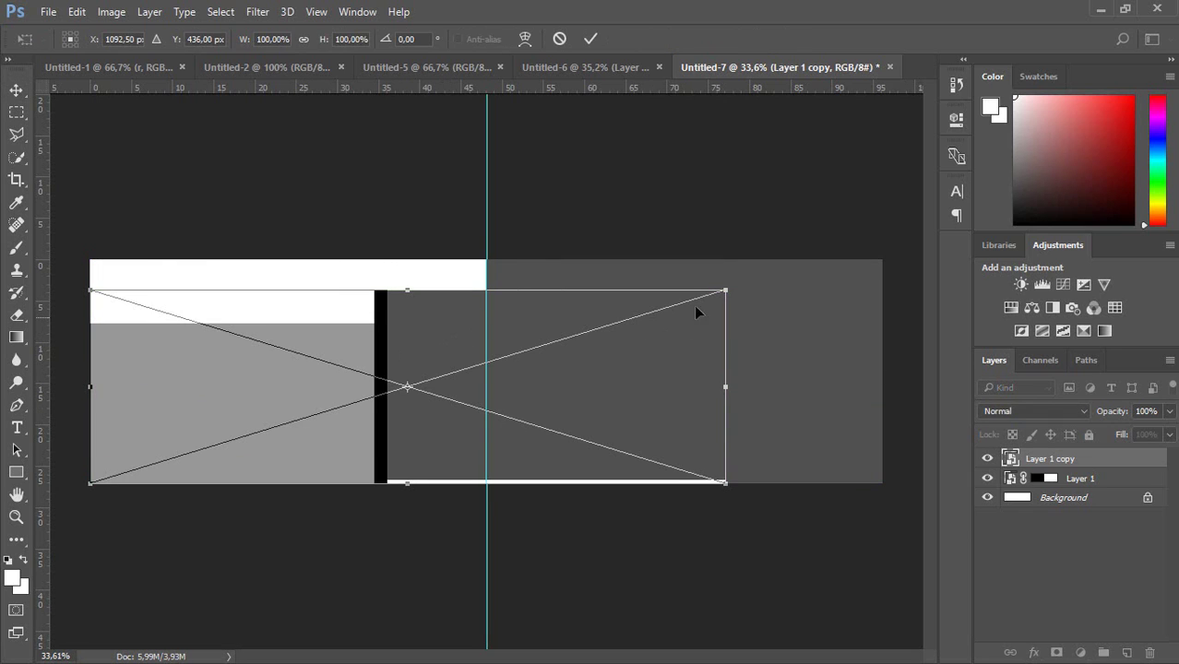
pyautogui.moveTo(728, 288); pyautogui.dragTo(989, 237)
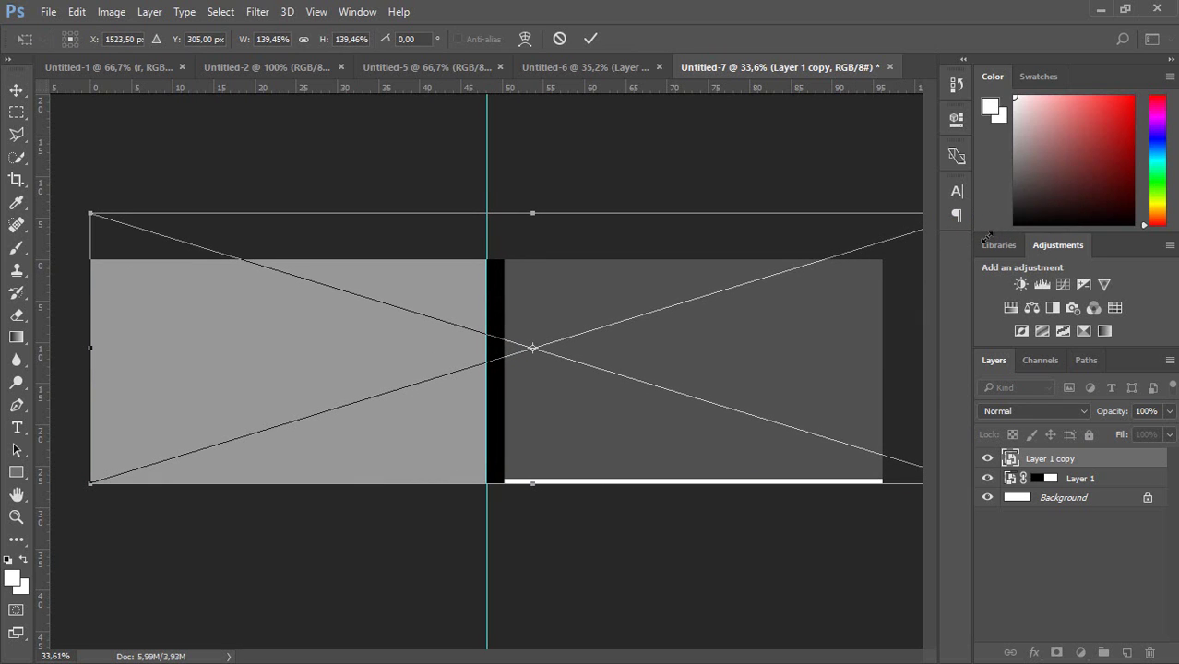
pyautogui.press('Return')
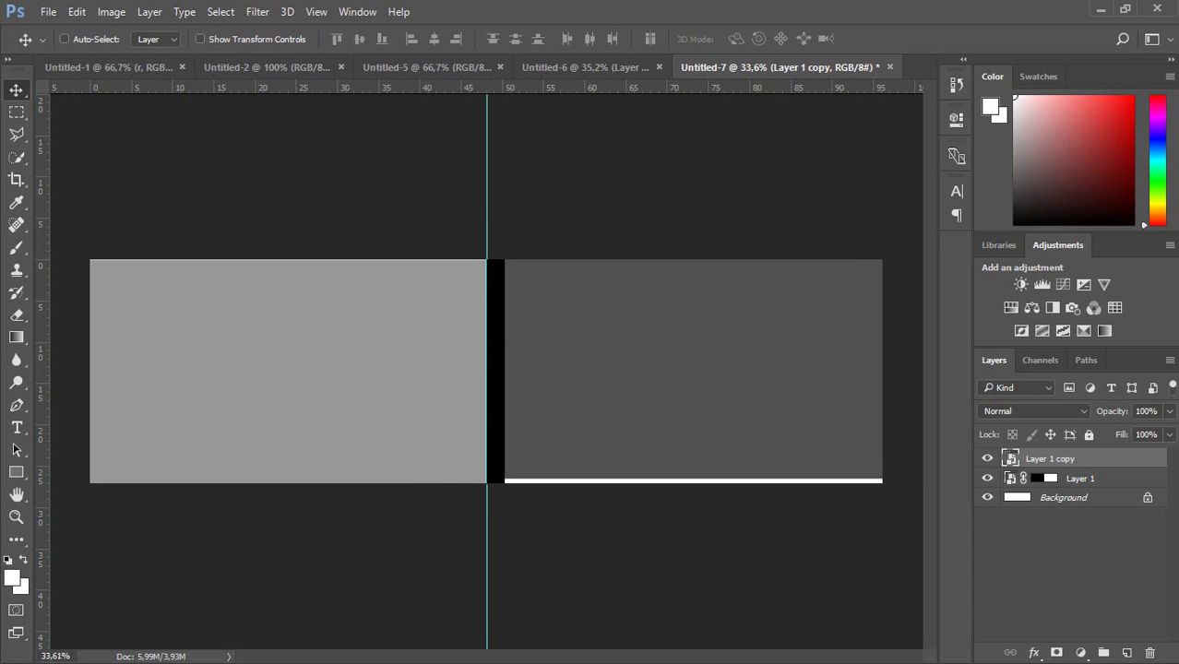
pyautogui.moveTo(1072, 461); pyautogui.dragTo(1078, 481)
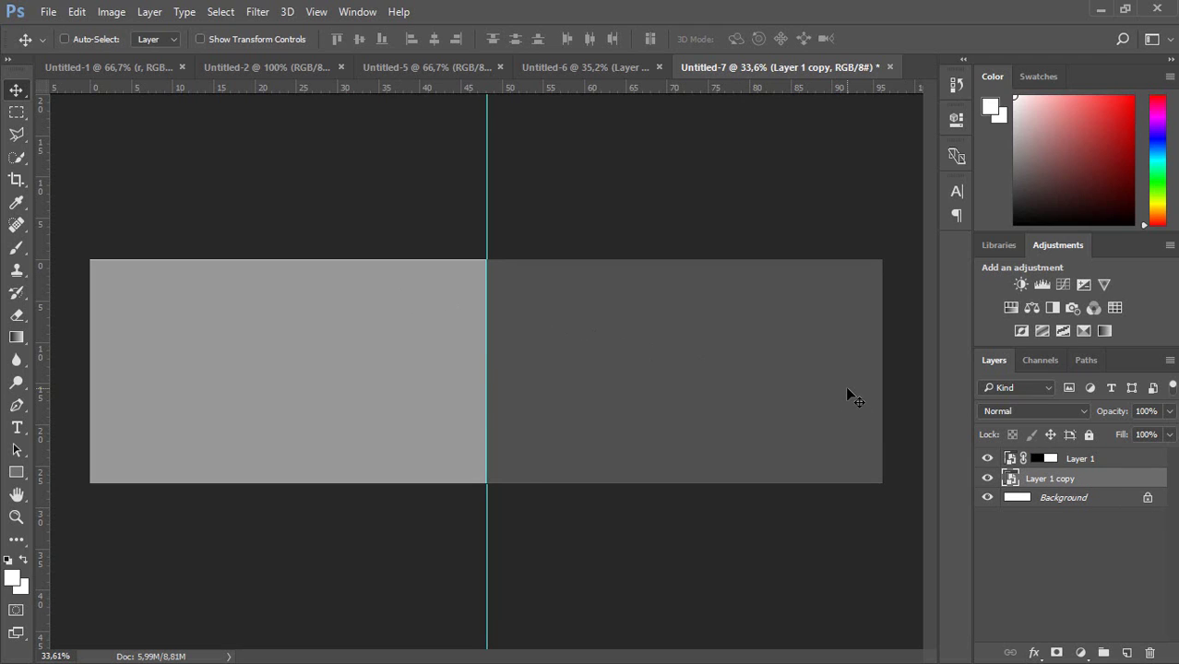
# Step: Open the contents of Layer 1 copy's smart object, paste the copied wallpaper image on top, and centre it roughly horizontally over the canvas
pyautogui.doubleClick(1010, 479)
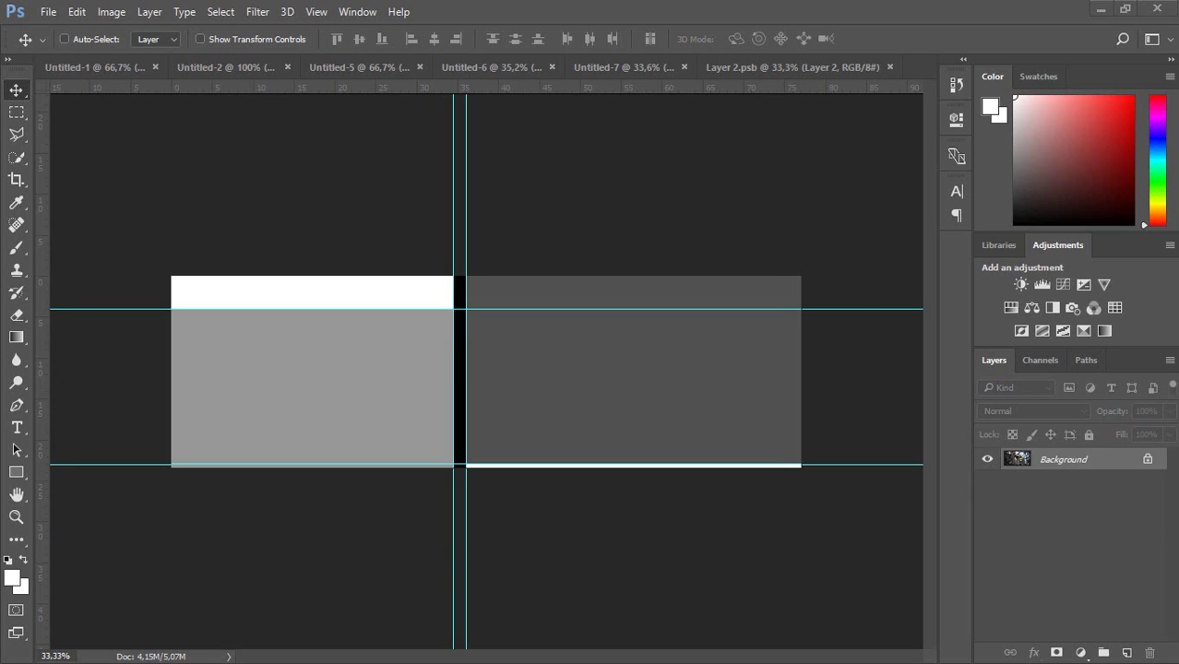
pyautogui.hotkey('ctrl', 'v')
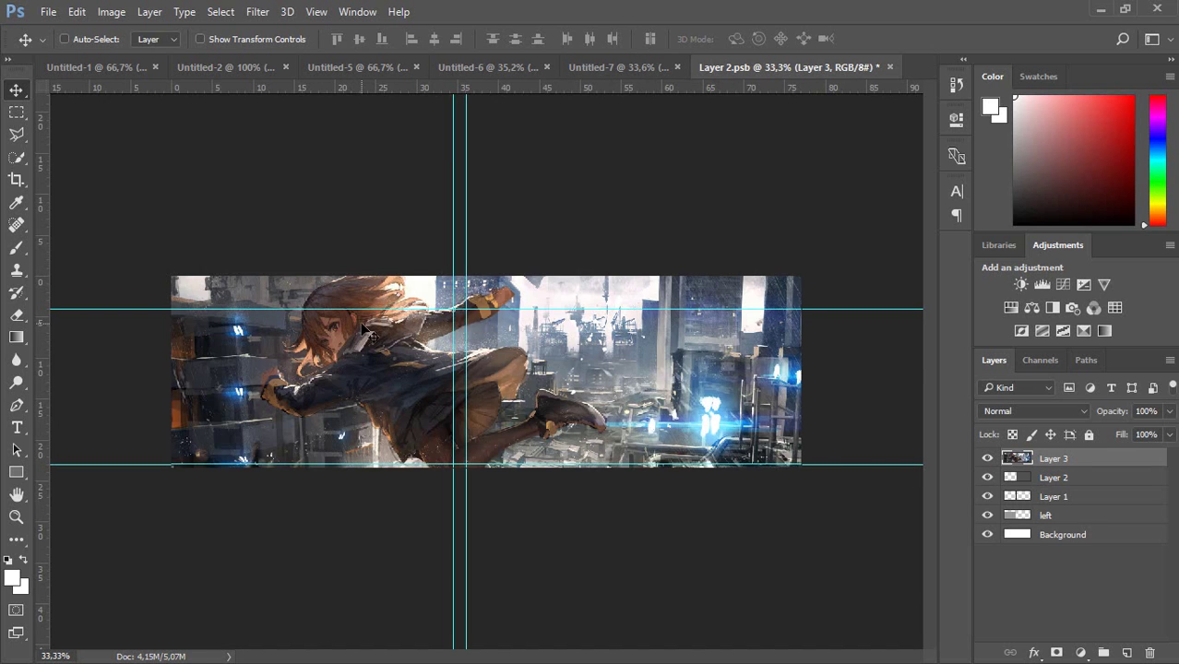
pyautogui.moveTo(363, 329); pyautogui.dragTo(403, 334)
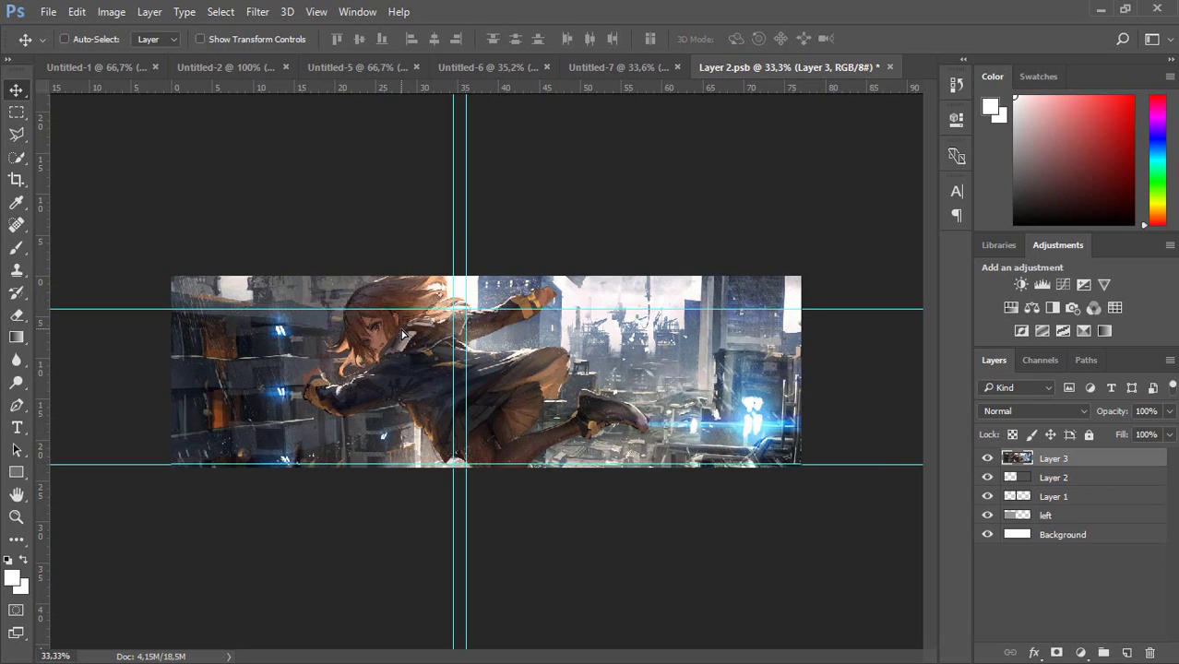
# Step: Scale the pasted wallpaper to about 74.1%, position it to cover the whole canvas from the upper edge, and save the smart object
pyautogui.hotkey('ctrl', 't')
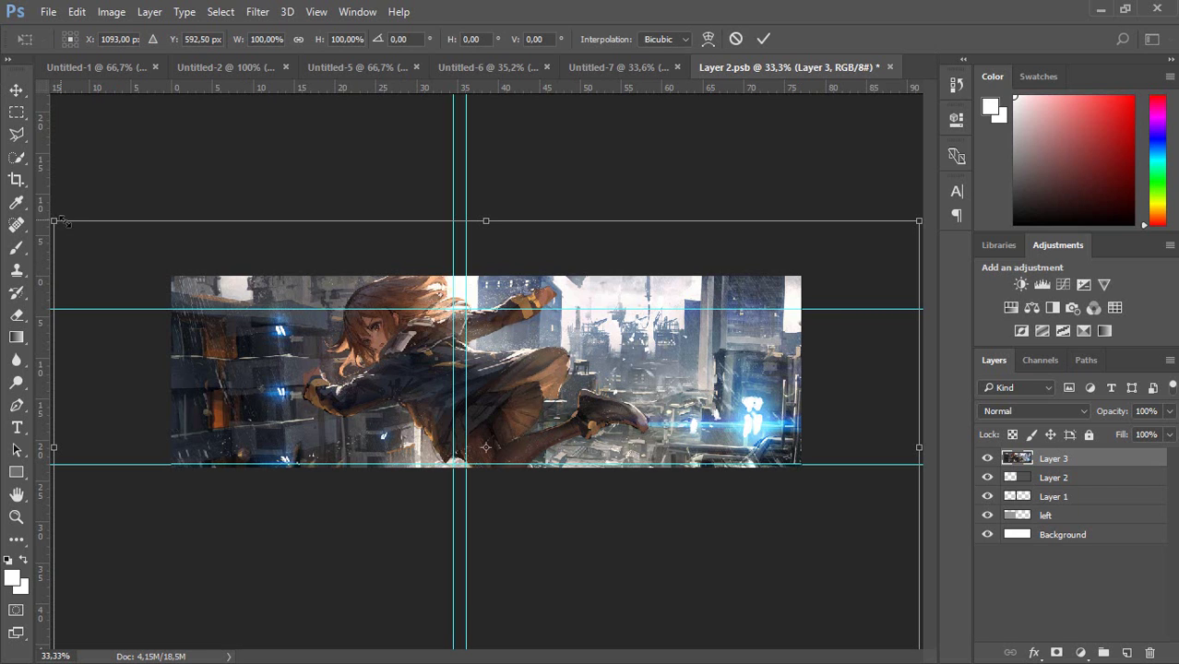
pyautogui.moveTo(55, 219); pyautogui.dragTo(358, 362)
pyautogui.moveTo(423, 450); pyautogui.dragTo(306, 355)
pyautogui.moveTo(223, 570); pyautogui.dragTo(147, 579)
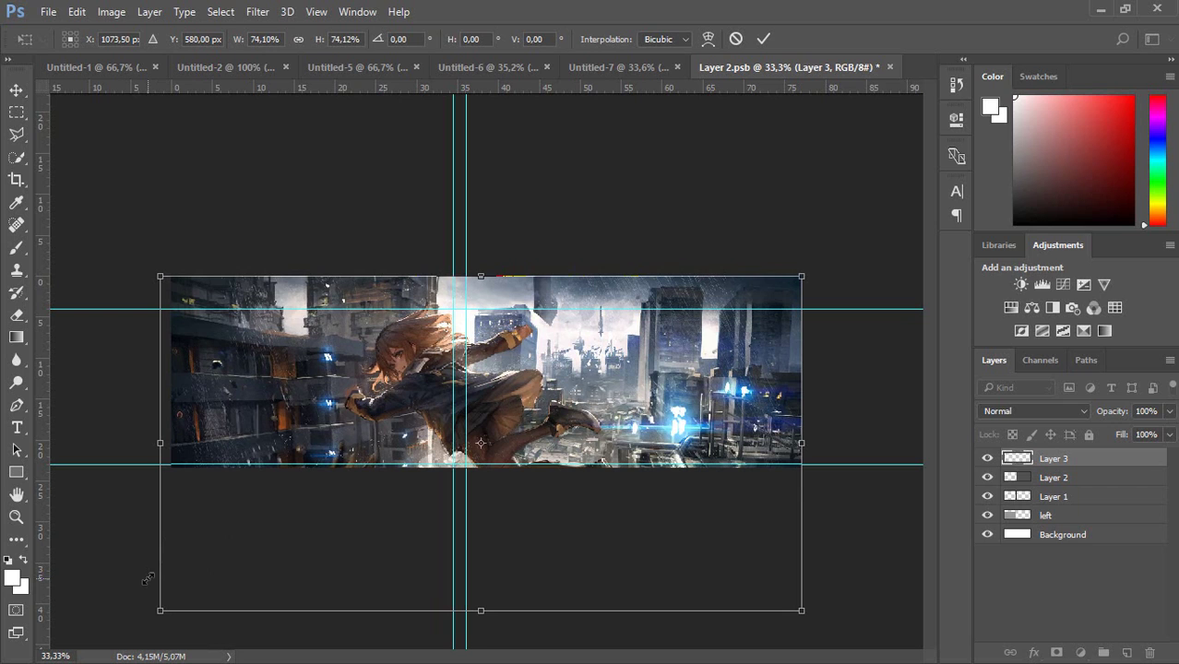
pyautogui.moveTo(416, 401); pyautogui.dragTo(420, 402)
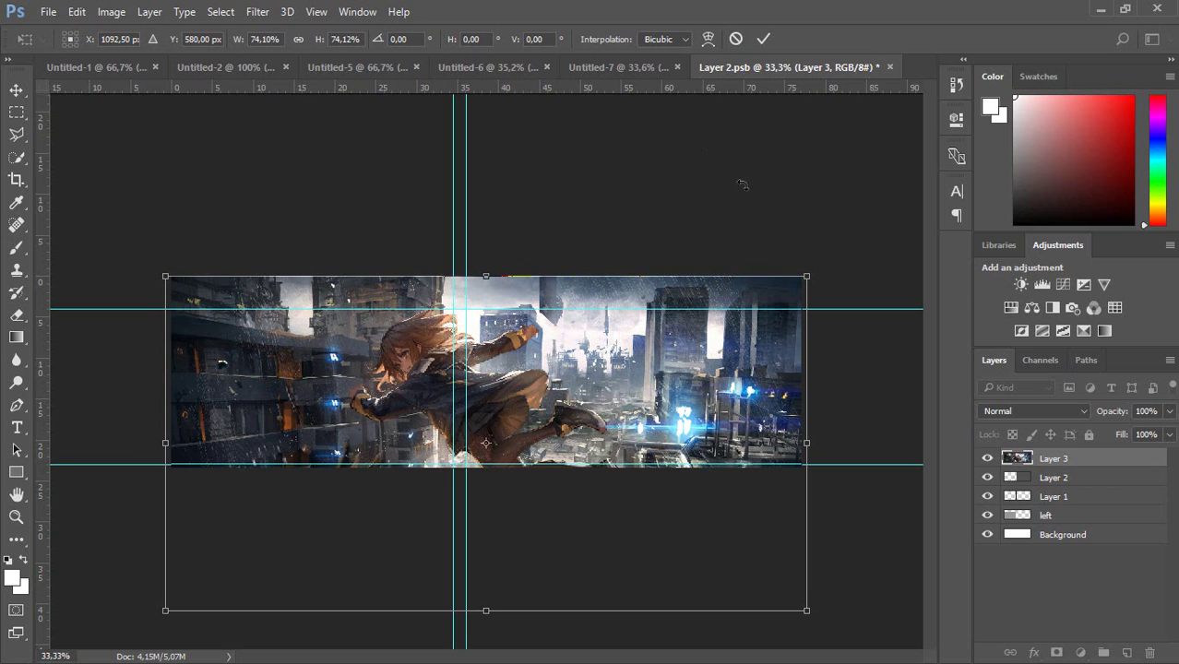
pyautogui.press('Return')
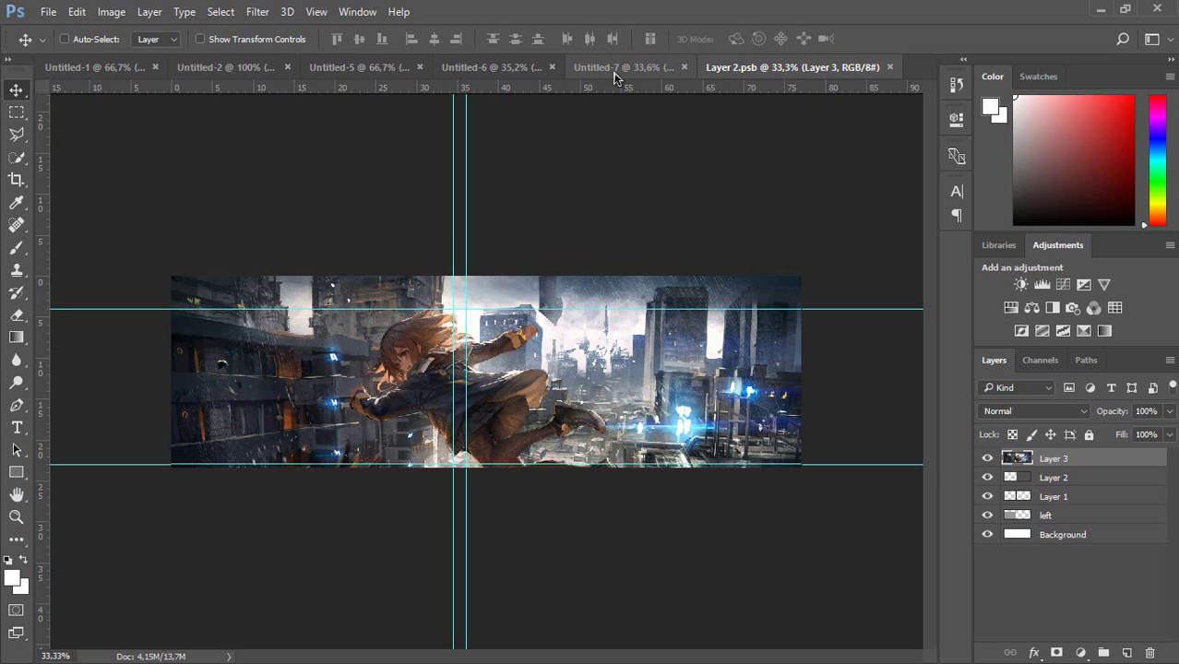
# Step: Return to the Untitled-7 document, hide the guides, and inspect the wallpaper at the seam between the two monitor halves
pyautogui.click(615, 72)
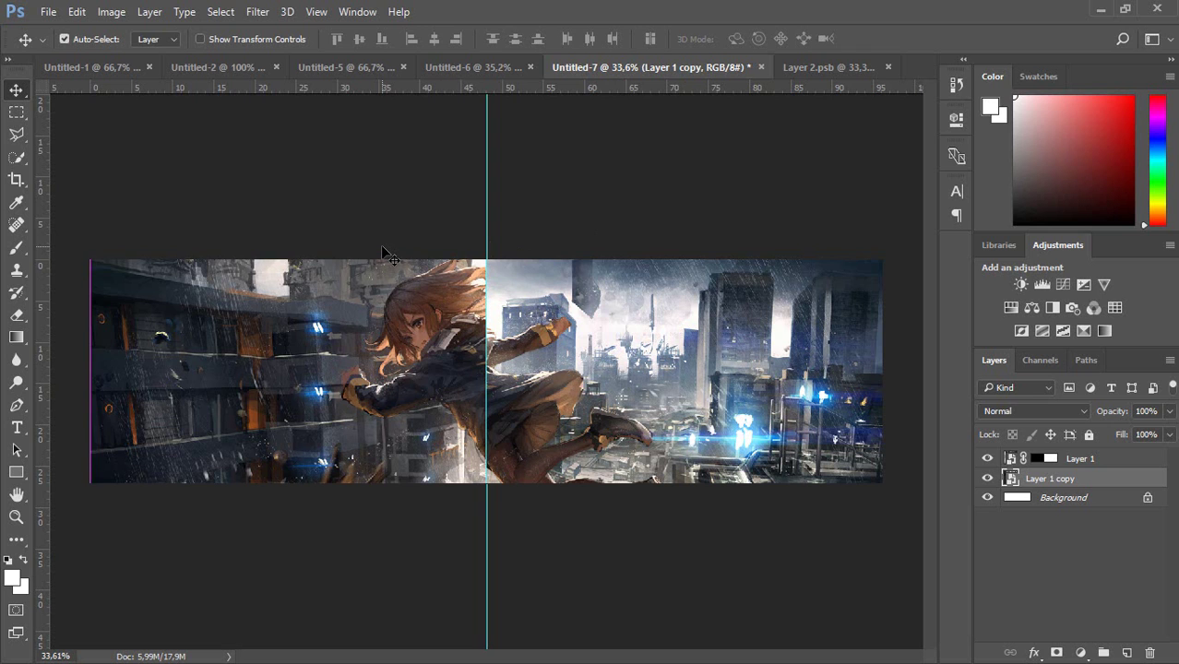
pyautogui.hotkey('ctrl', ';')
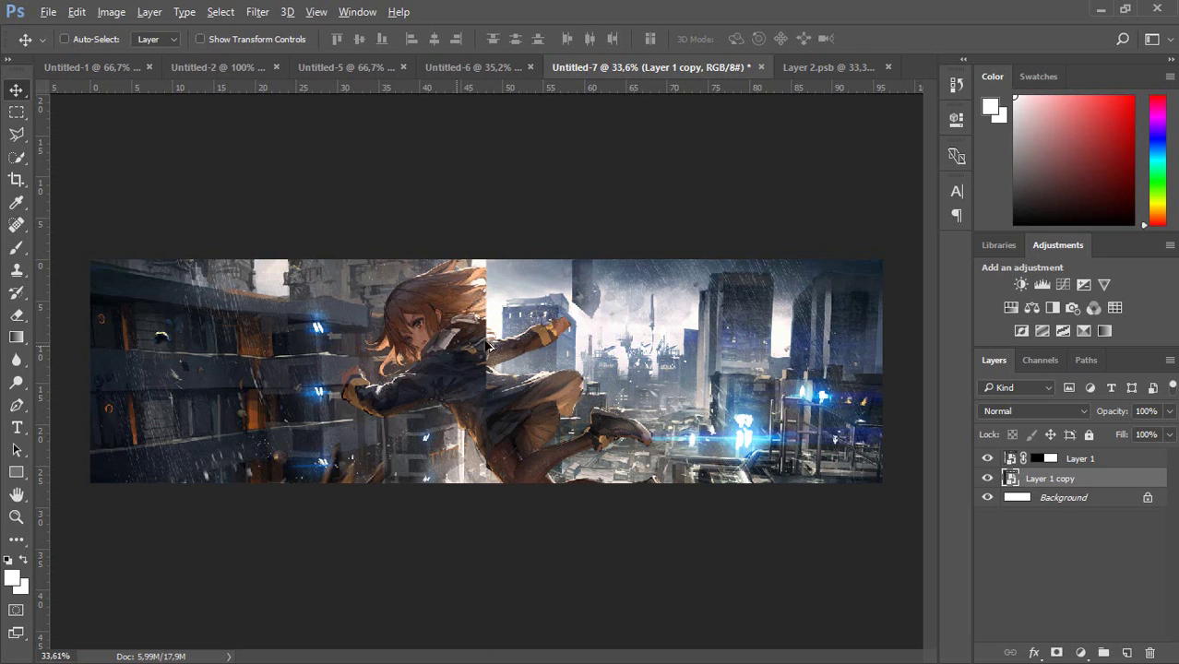
pyautogui.scroll(5, 490, 323)
pyautogui.scroll(1, 491, 320)
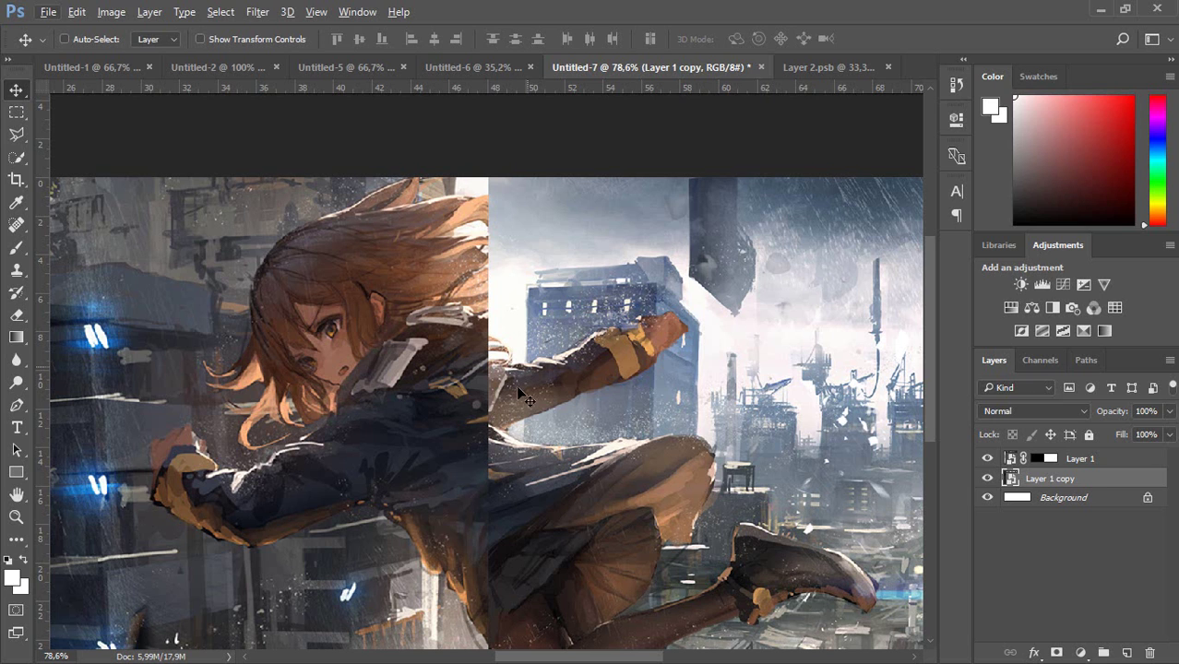
pyautogui.scroll(-5, 526, 376)
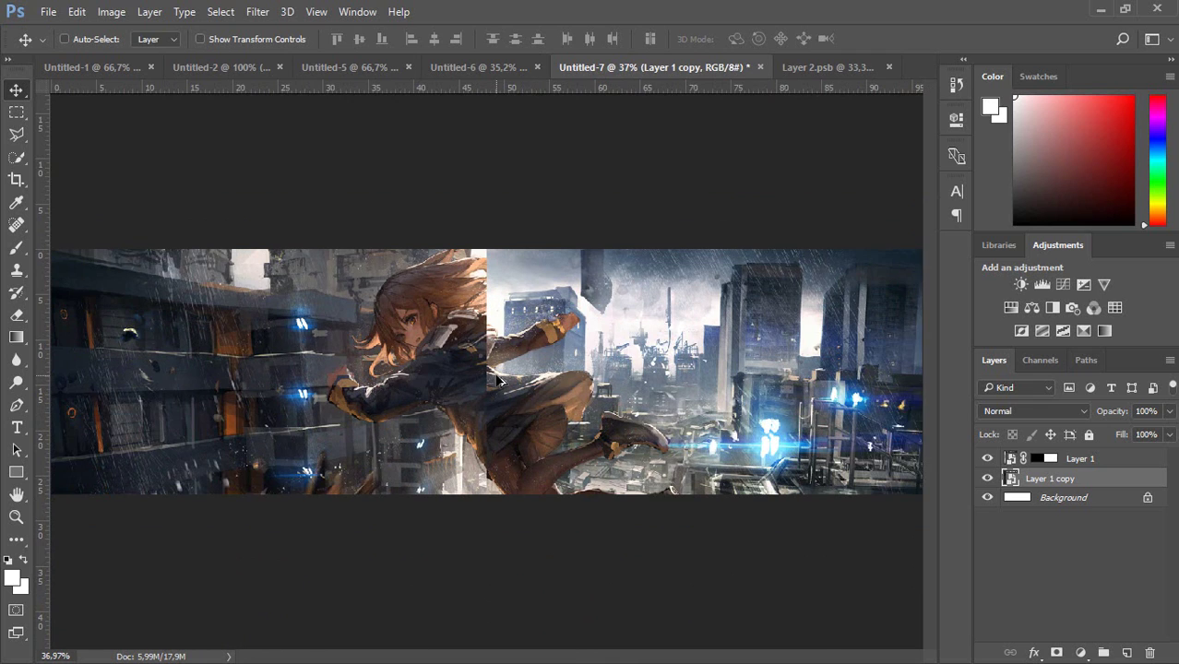
pyautogui.scroll(-1, 497, 378)
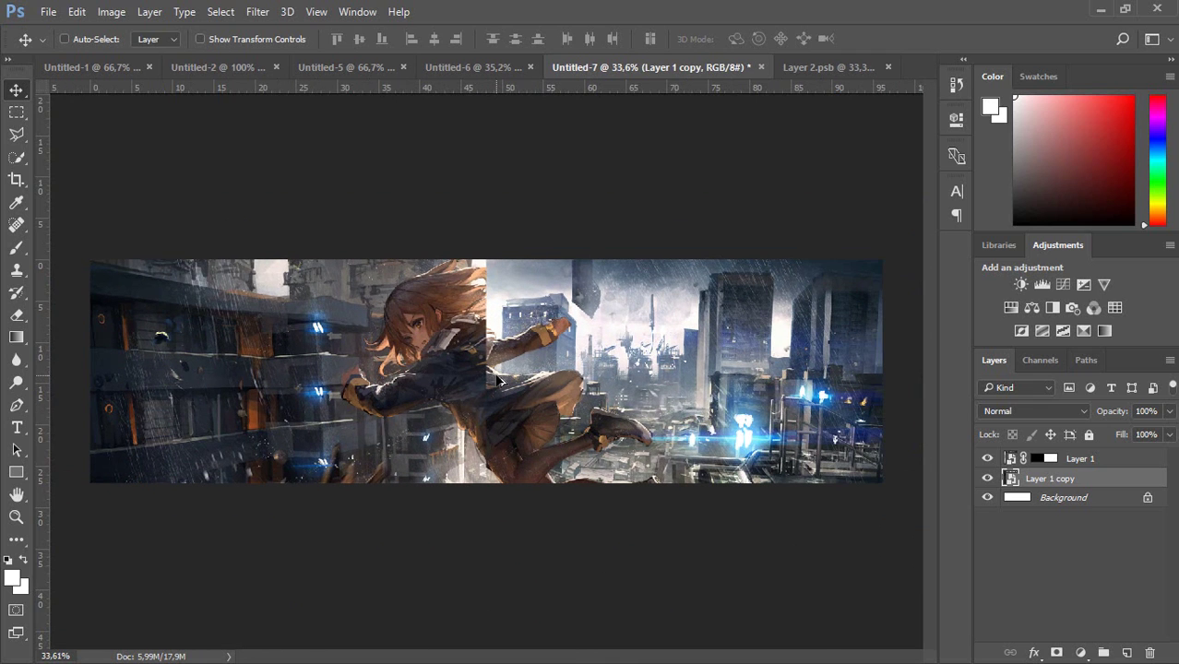